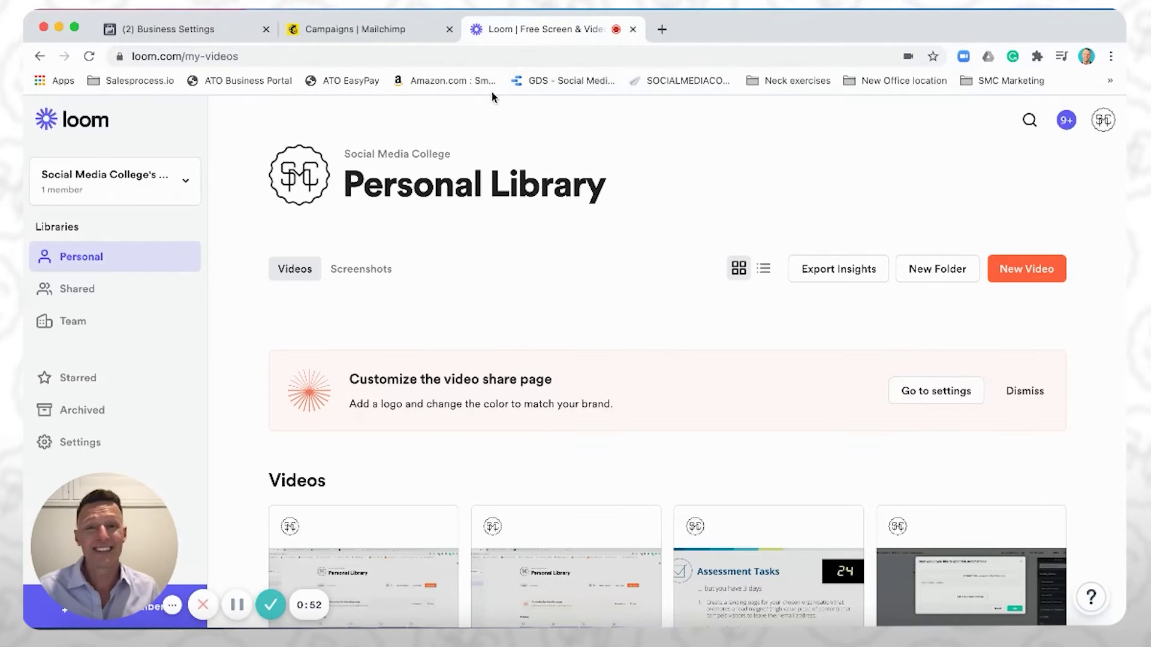
Go to business.facebook.com and open the Online Art Store business settings on the People page
left_click(200, 31)
left_click(225, 56)
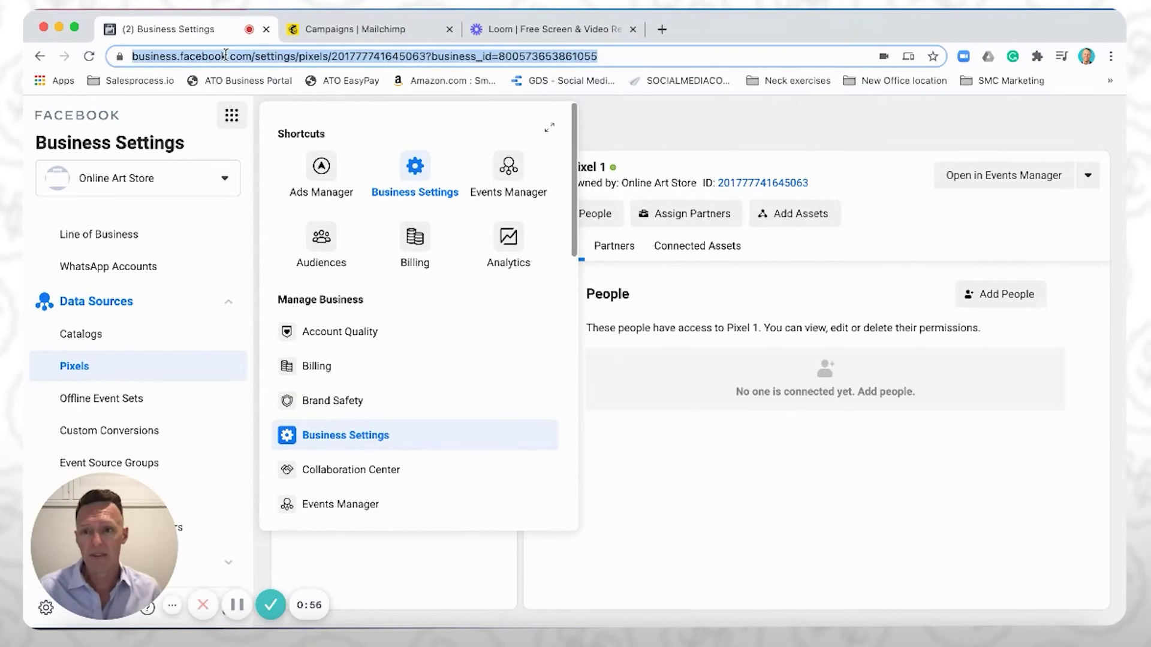
type("busin")
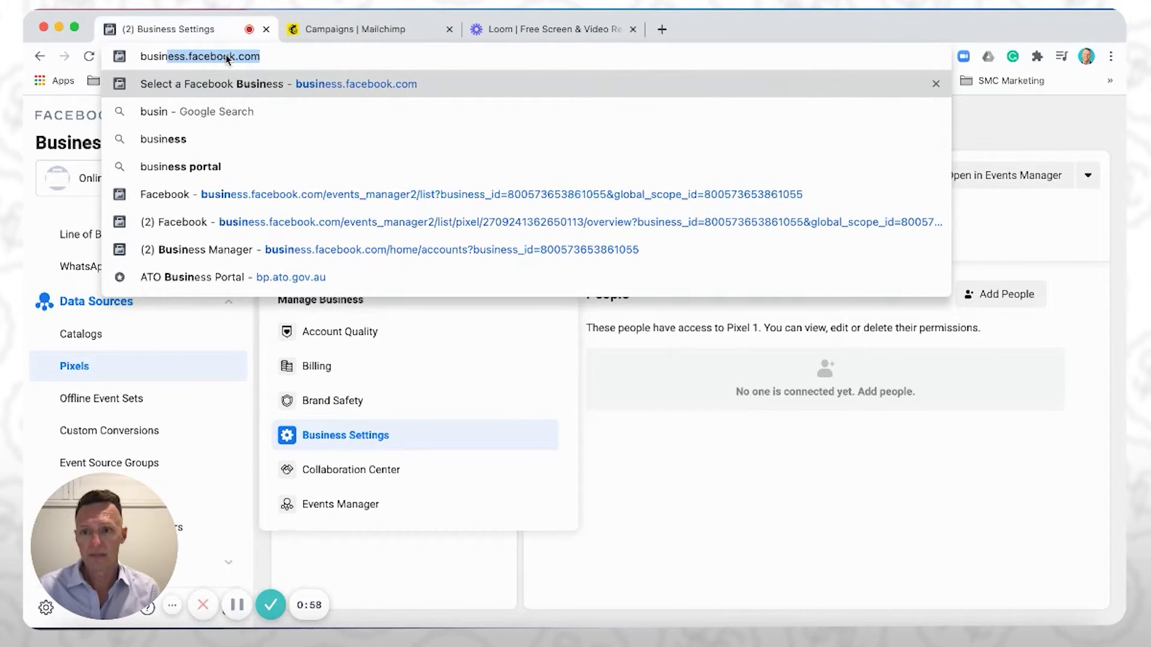
type("ess.faceoo")
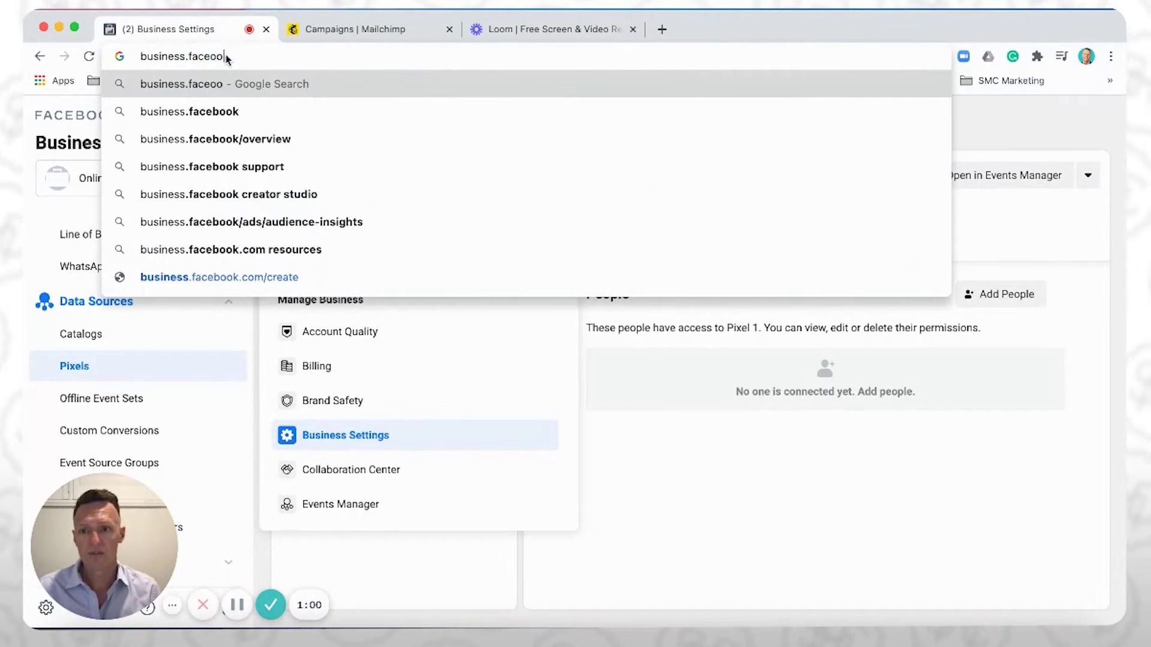
key("BackSpace")
key("BackSpace")
type("book.com")
key("Return")
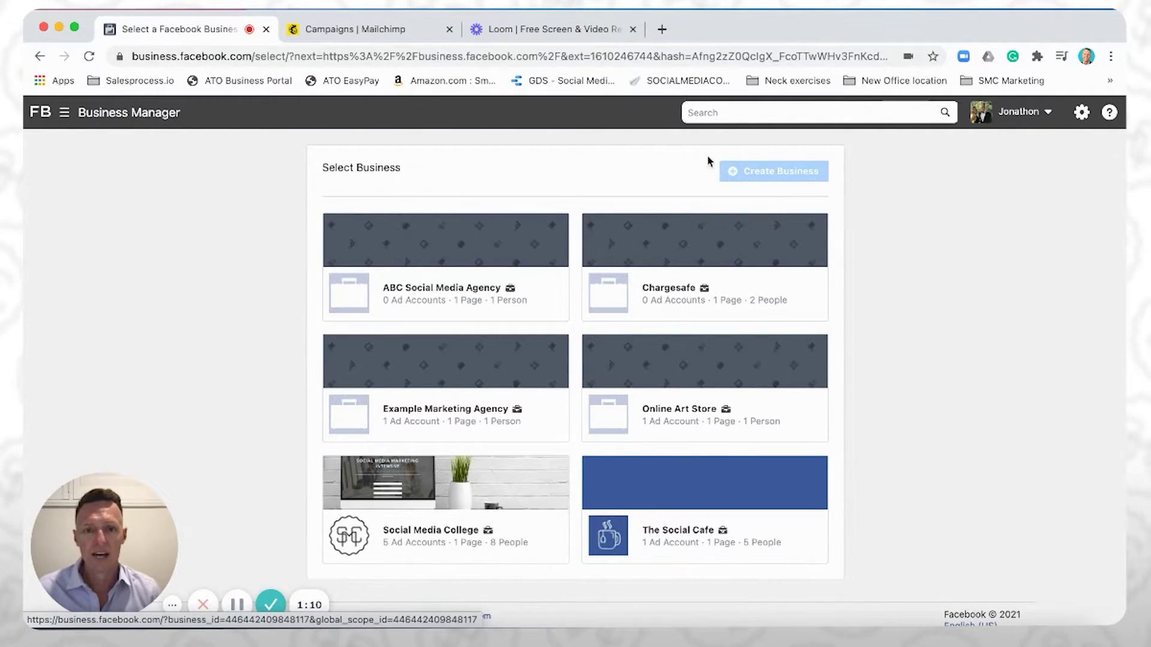
left_click(671, 418)
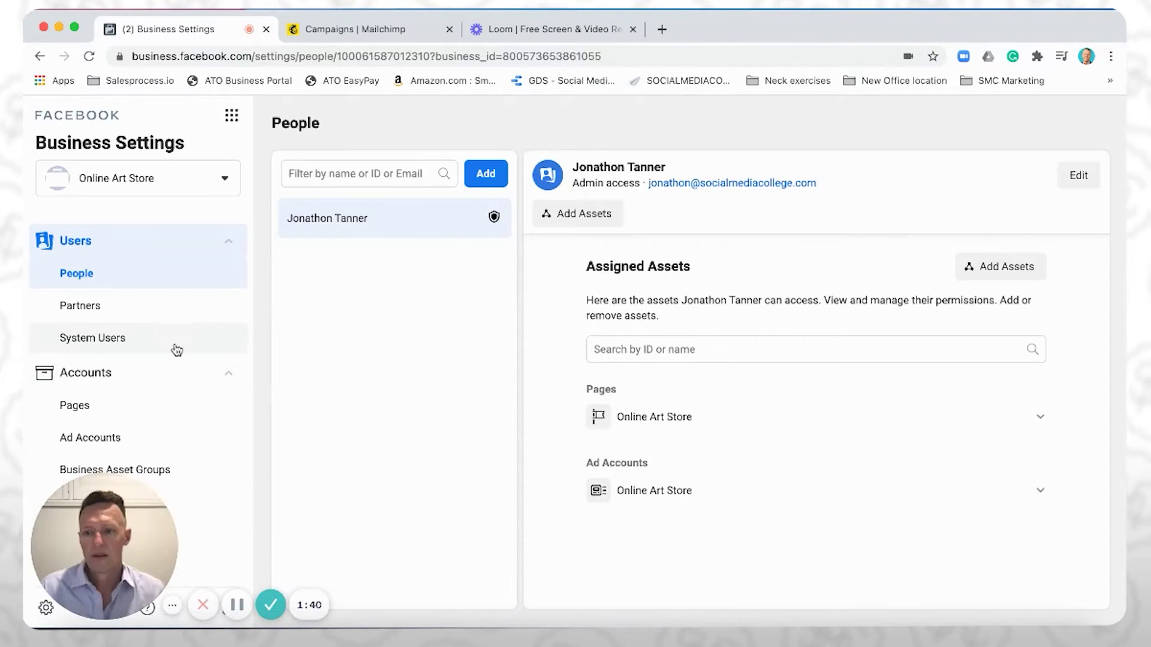
left_click(226, 372)
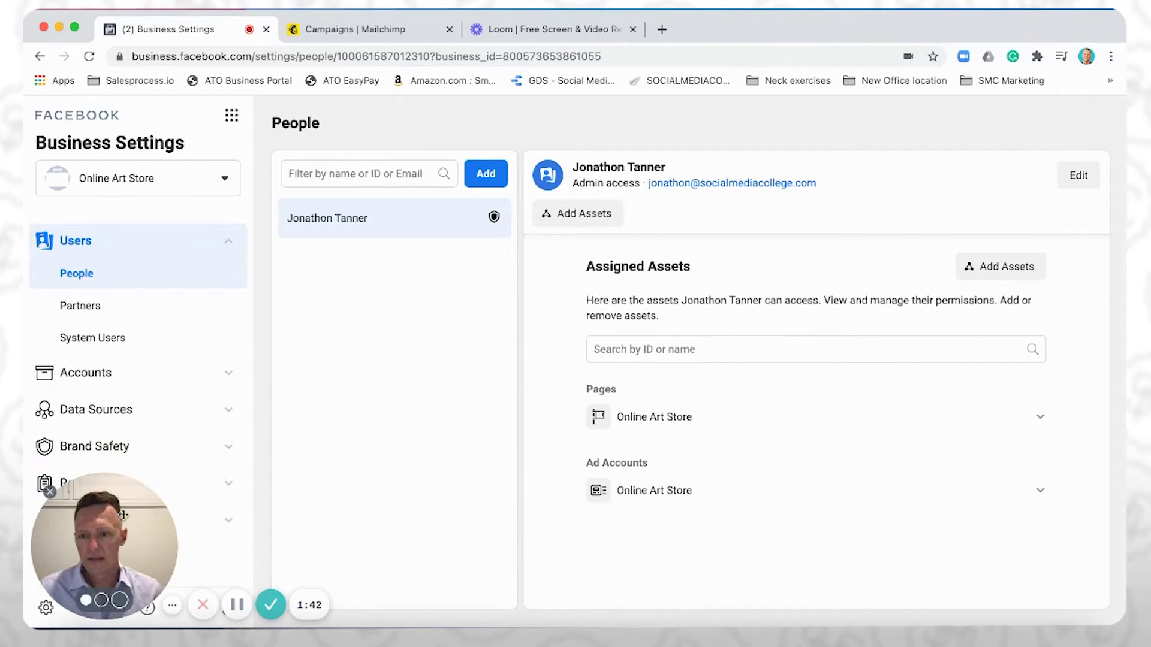
Open Data Sources > Pixels for Online Art Store and start adding a new pixel
left_click_drag(123, 515, 1007, 513)
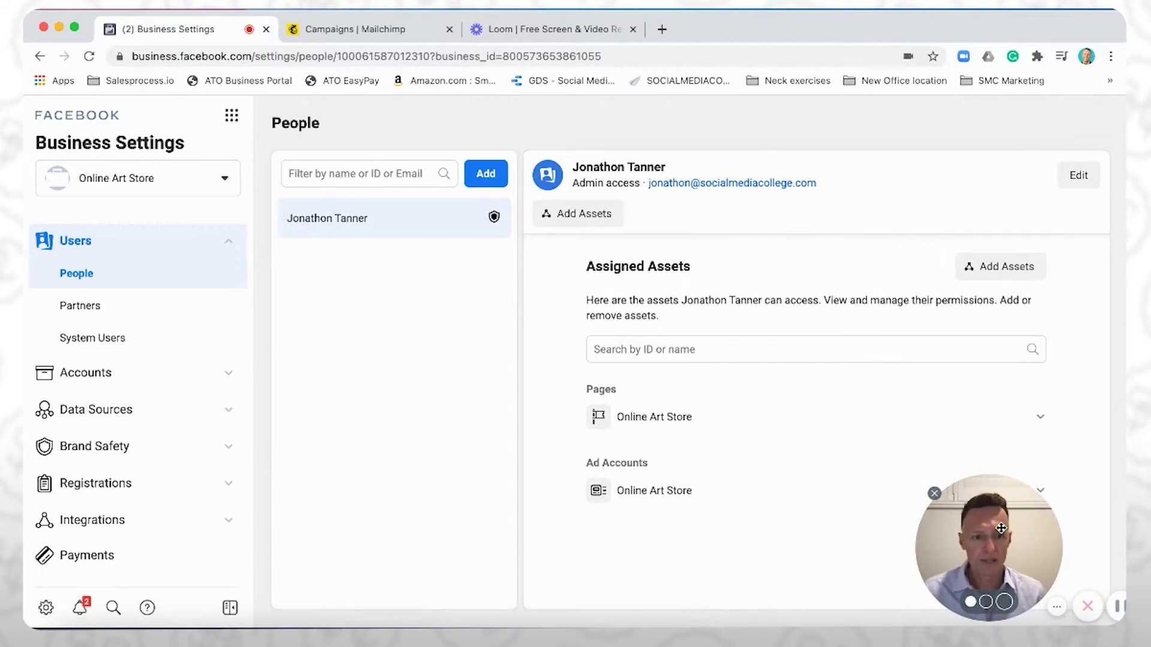
left_click(95, 414)
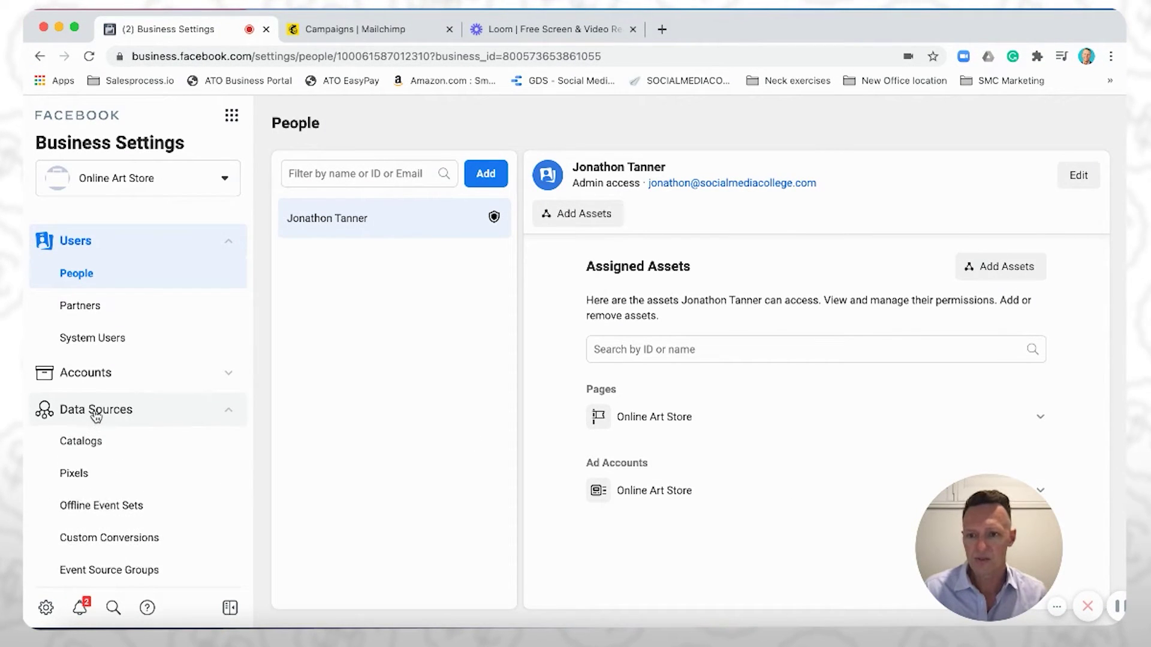
left_click(72, 478)
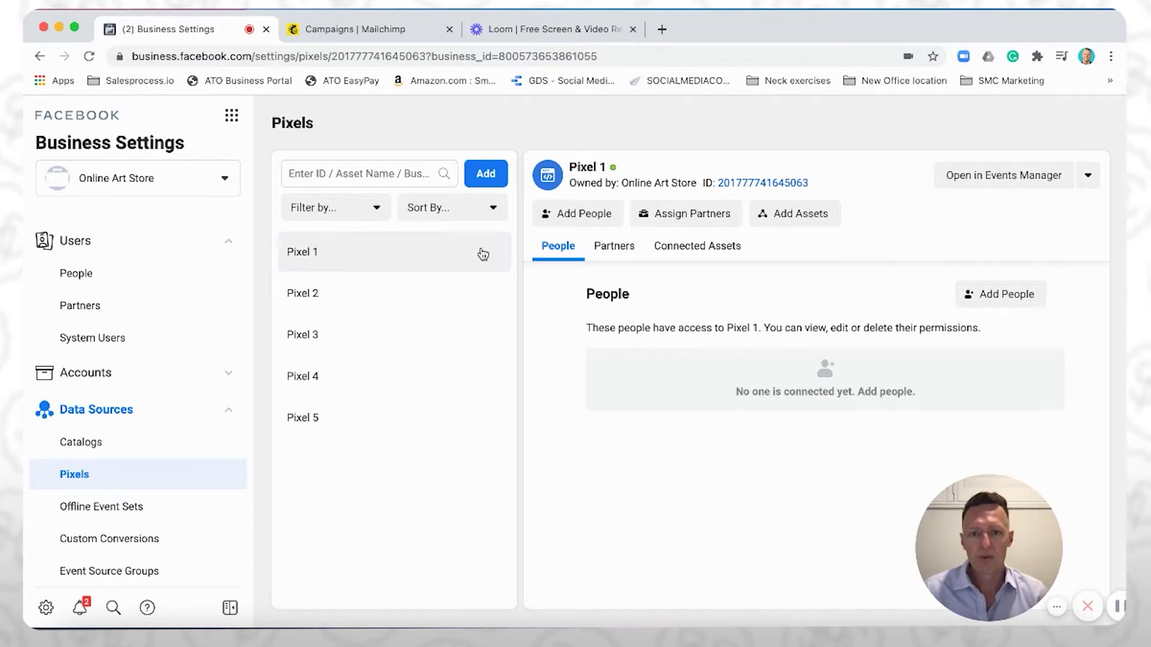
left_click(486, 174)
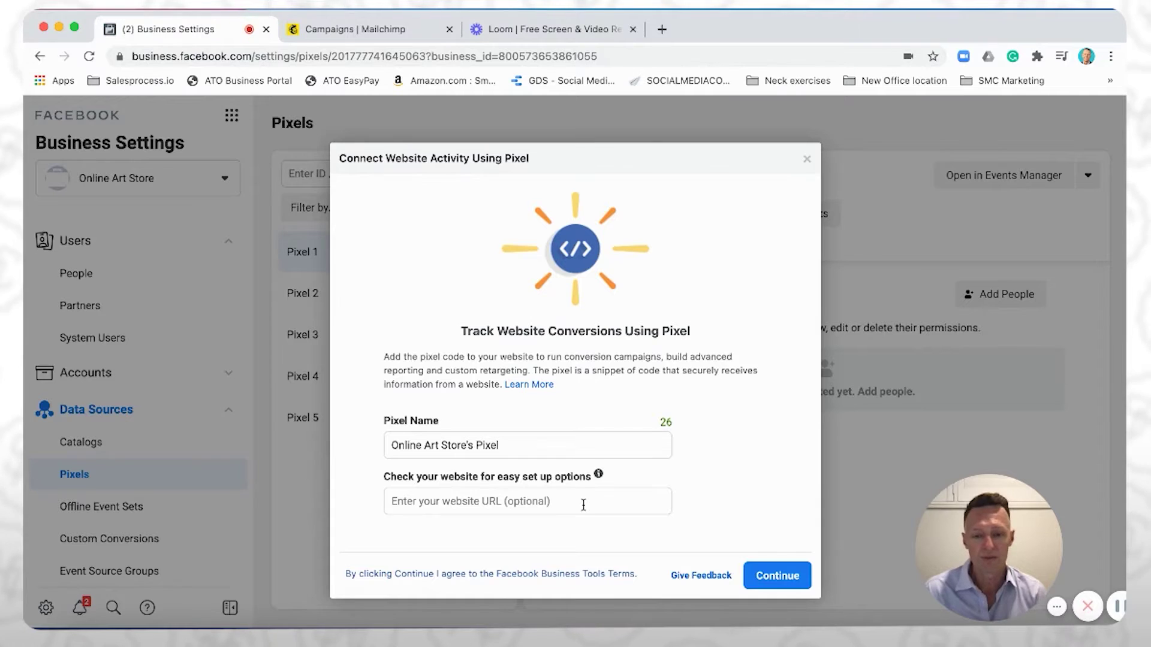
left_click(793, 579)
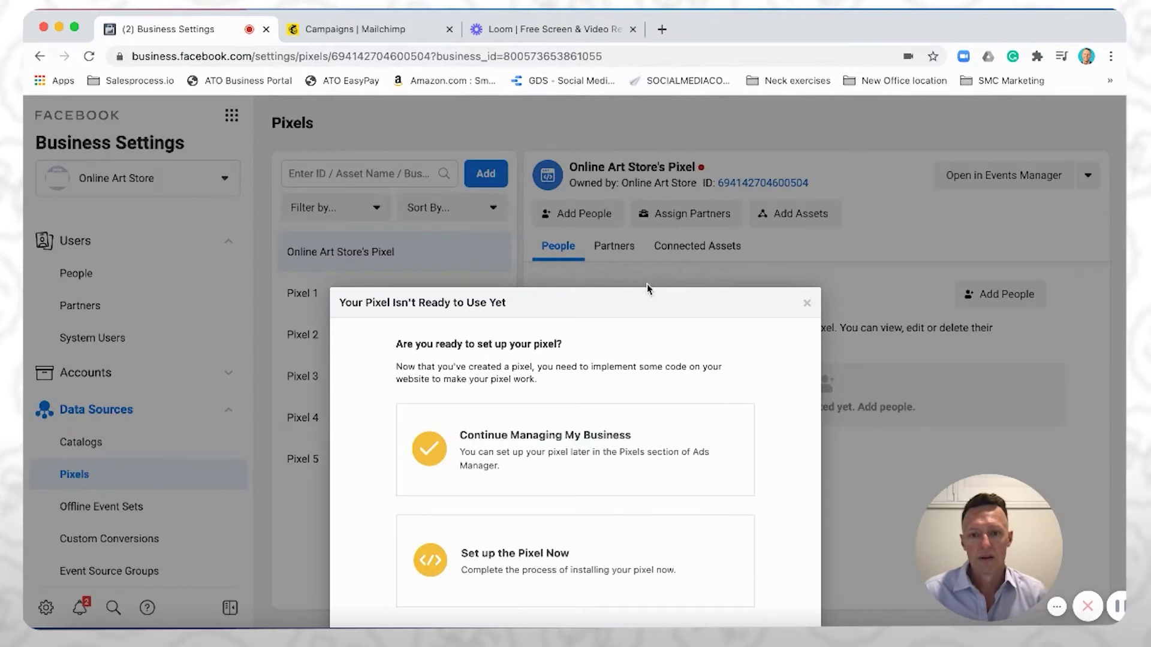
triple_click(649, 302)
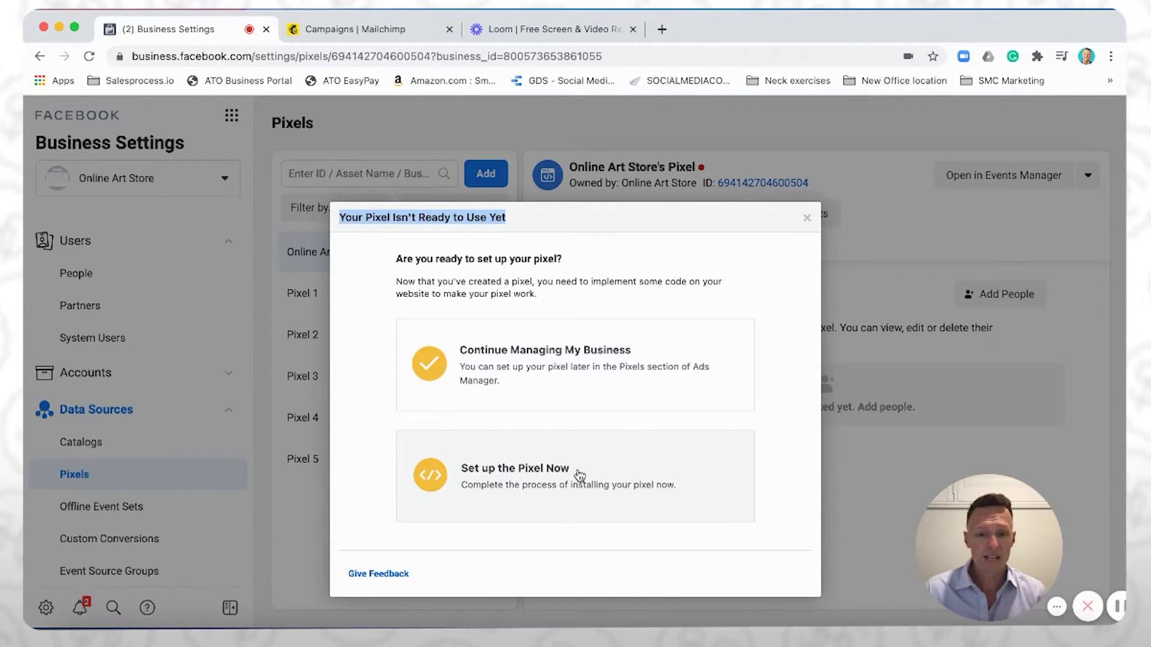
left_click(603, 470)
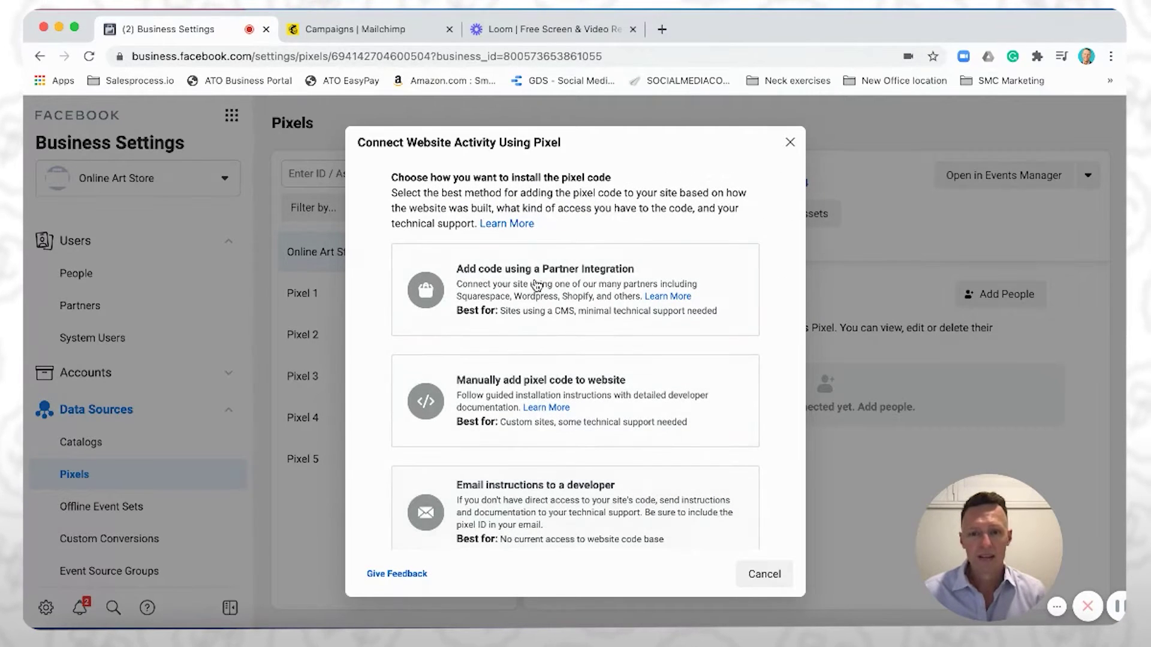
Choose the partner-integration install method, browse the partner list, and close it without choosing one
scroll(536, 287, "down", 1)
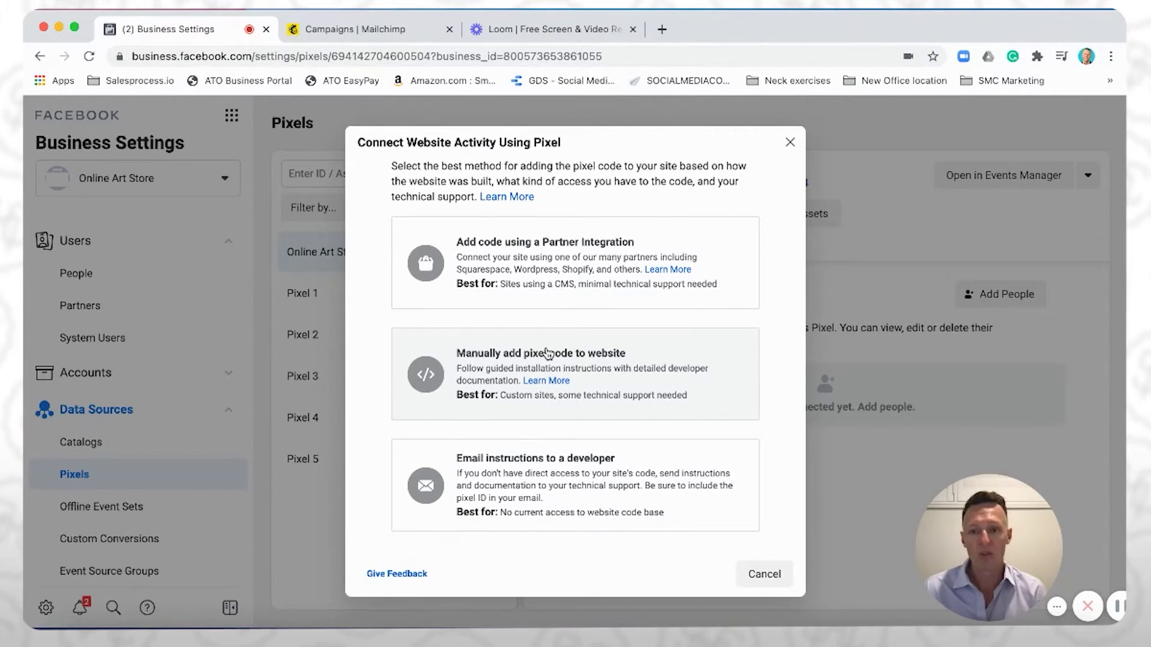
left_click(549, 271)
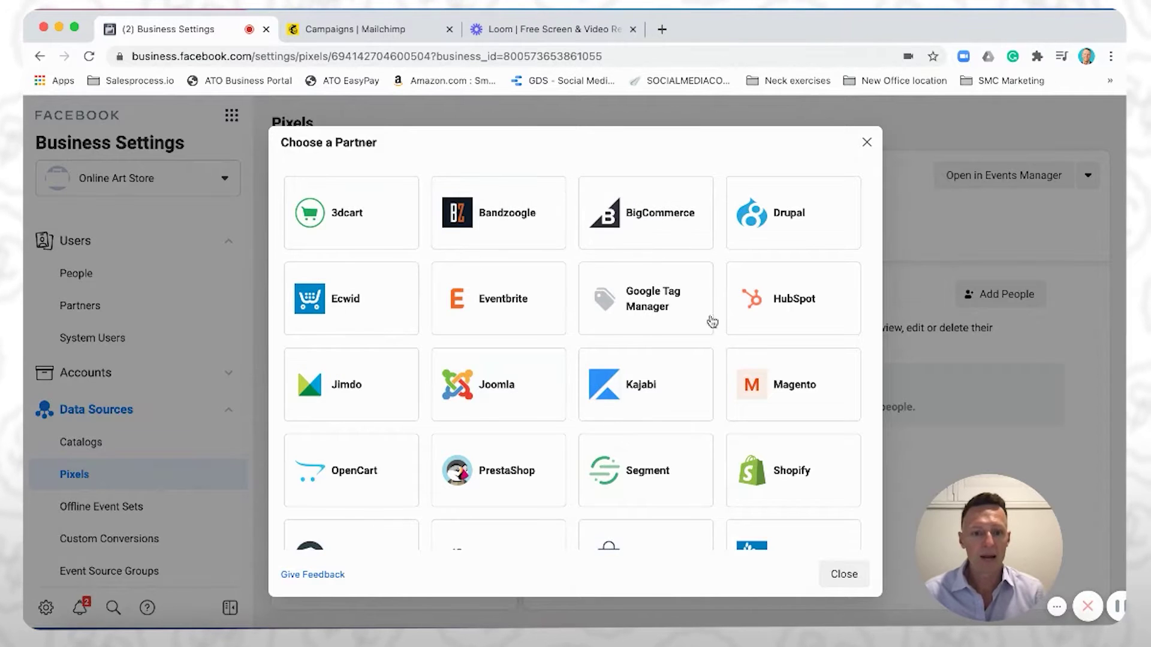
scroll(748, 470, "down", 3)
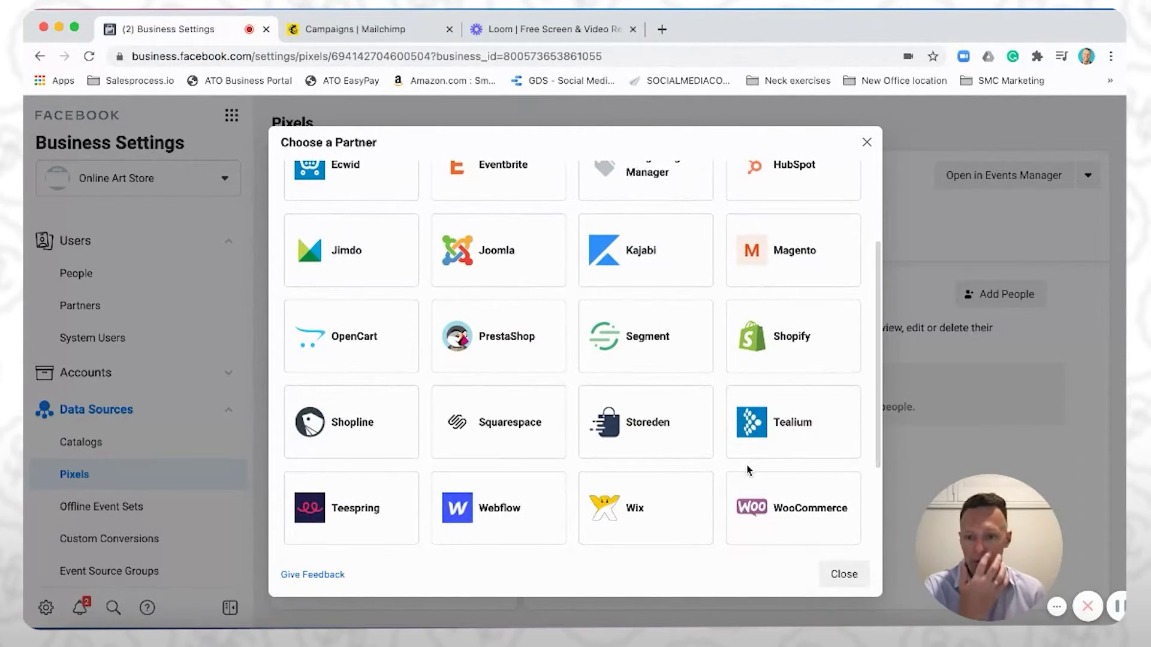
scroll(748, 470, "down", 3)
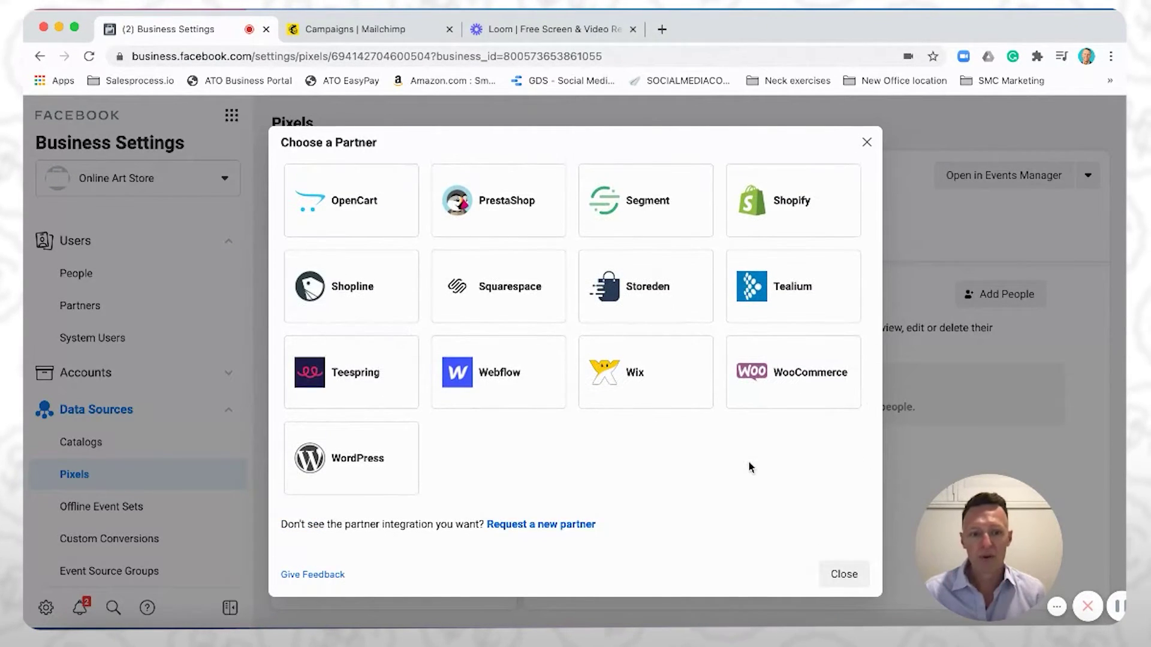
scroll(749, 467, "up", 6)
scroll(741, 450, "down", 6)
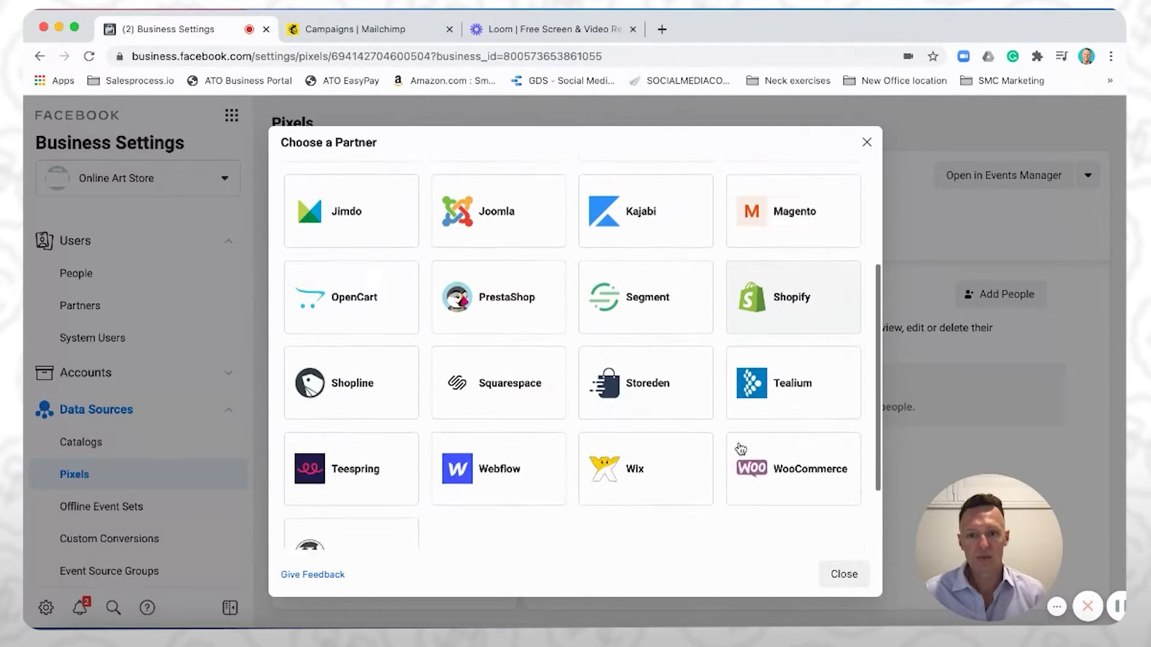
scroll(706, 440, "up", 3)
scroll(706, 440, "up", 2)
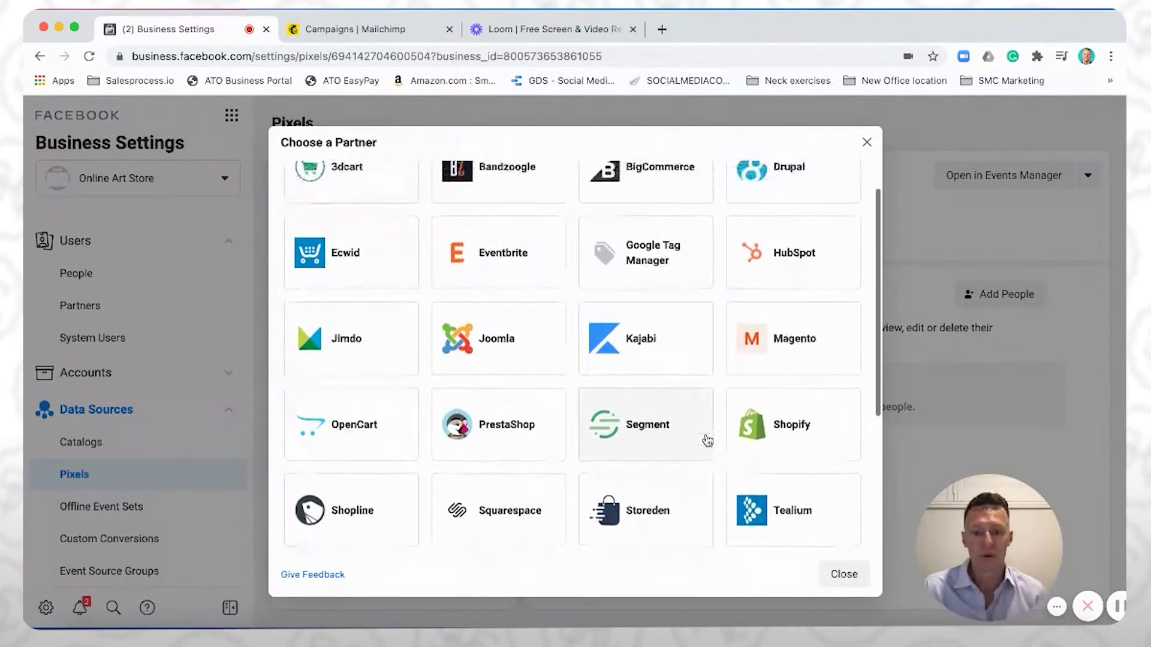
left_click(845, 574)
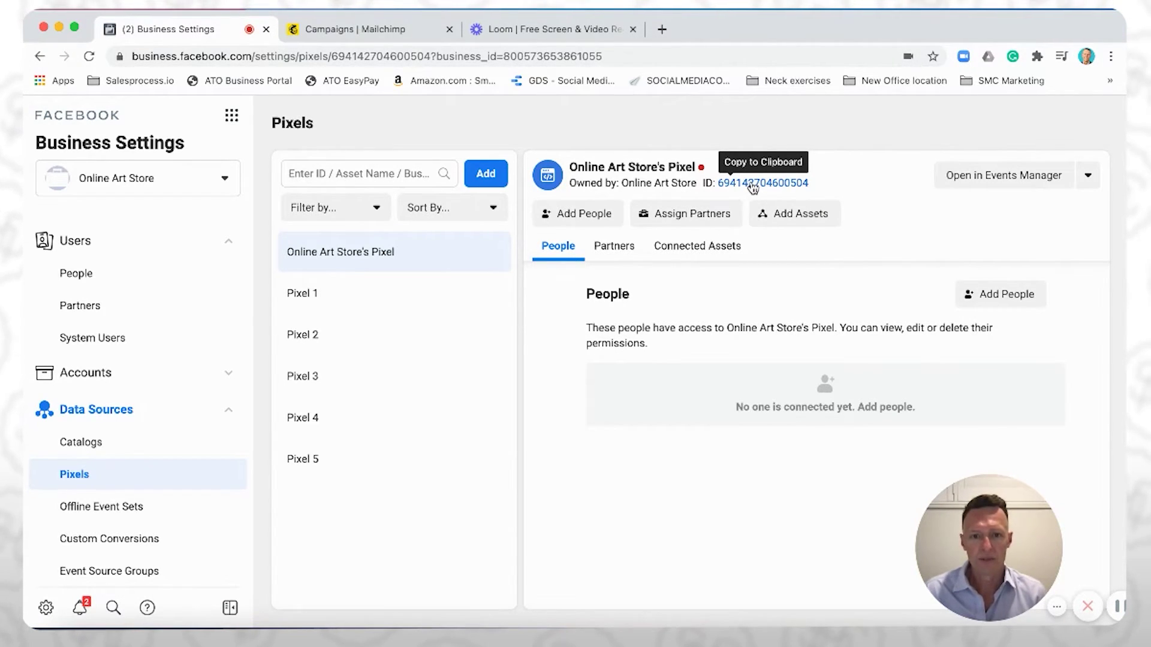
Log out of Mailchimp and back in with 'Keep me logged in' ticked, skipping security setup
left_click(354, 33)
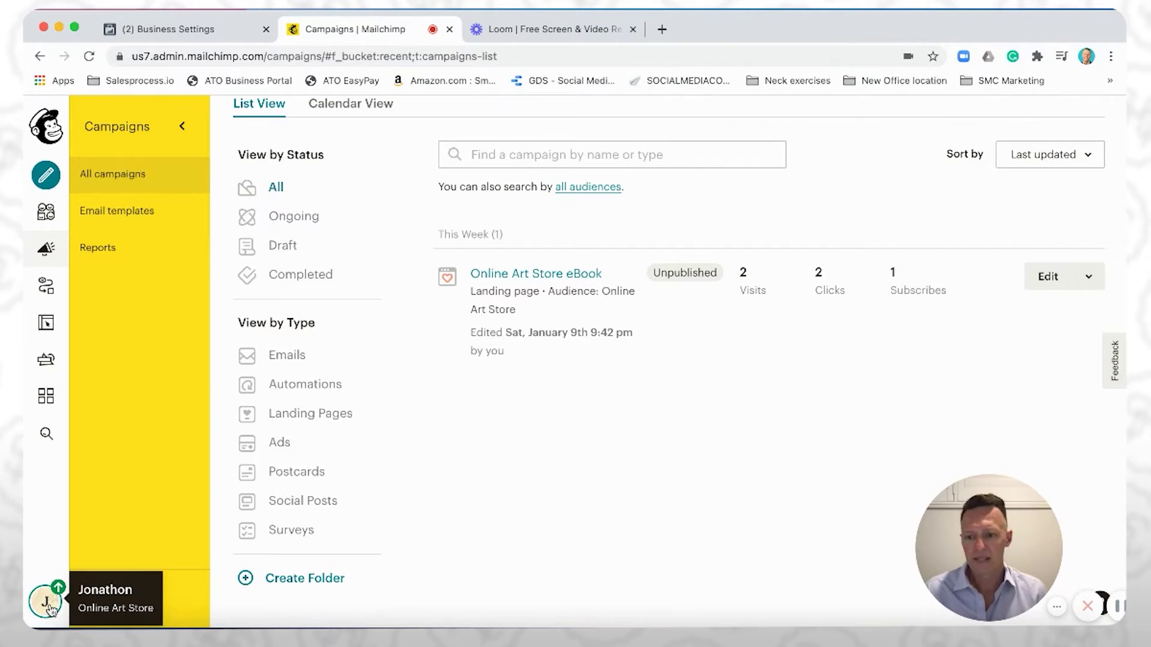
left_click(105, 597)
left_click(133, 541)
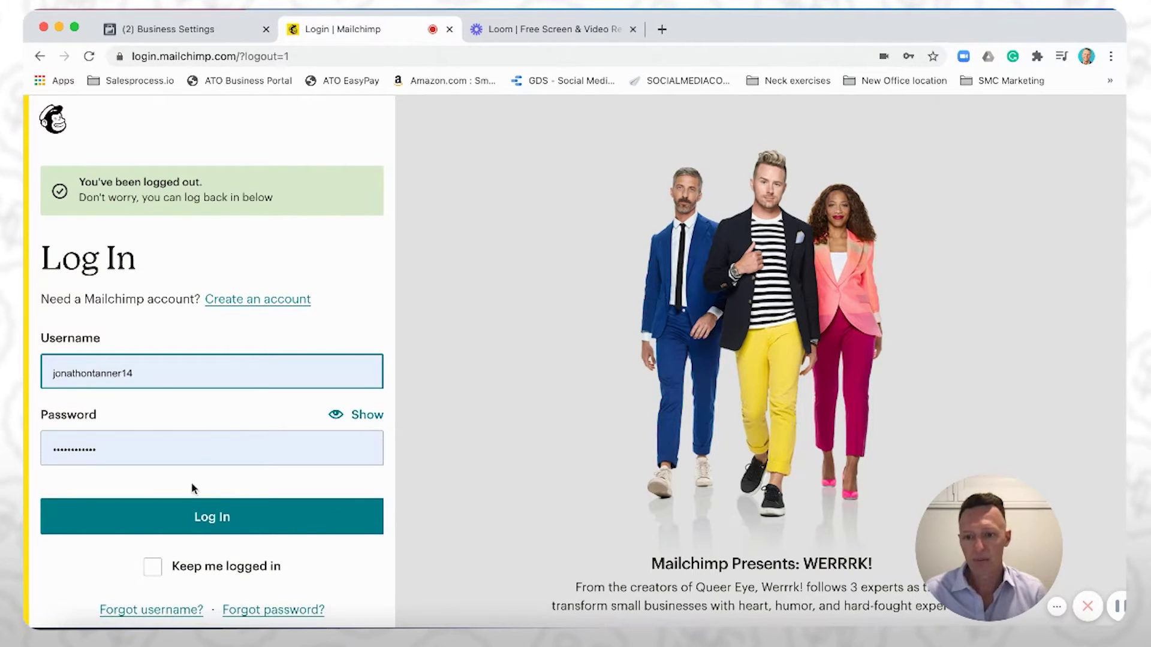
left_click(157, 565)
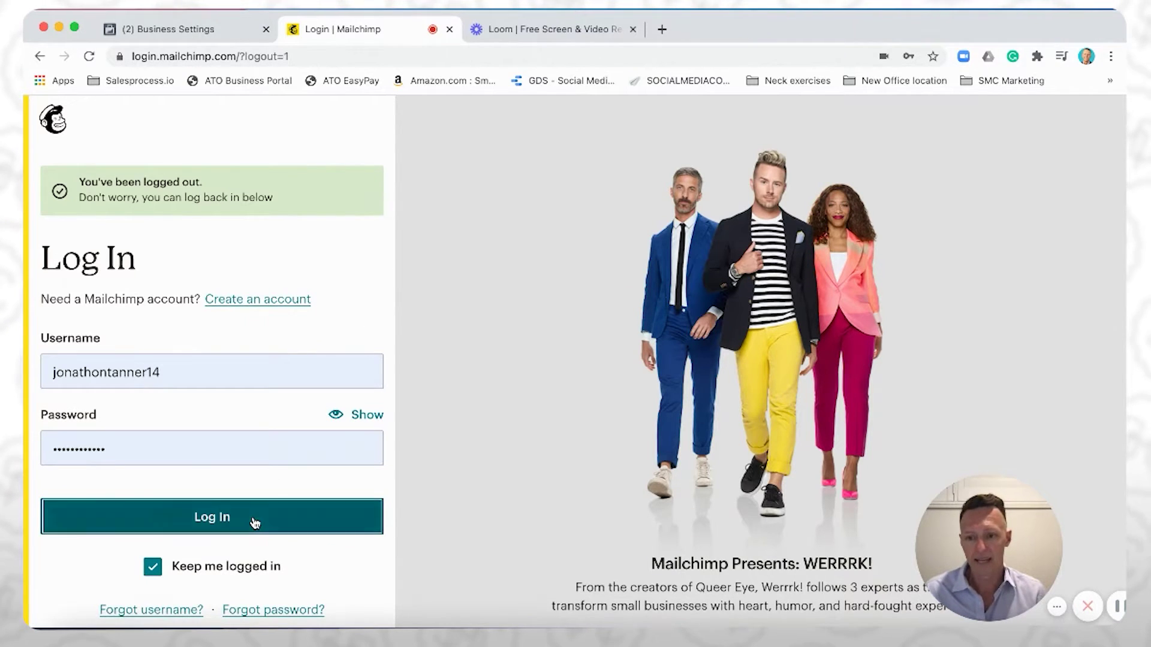
left_click(272, 527)
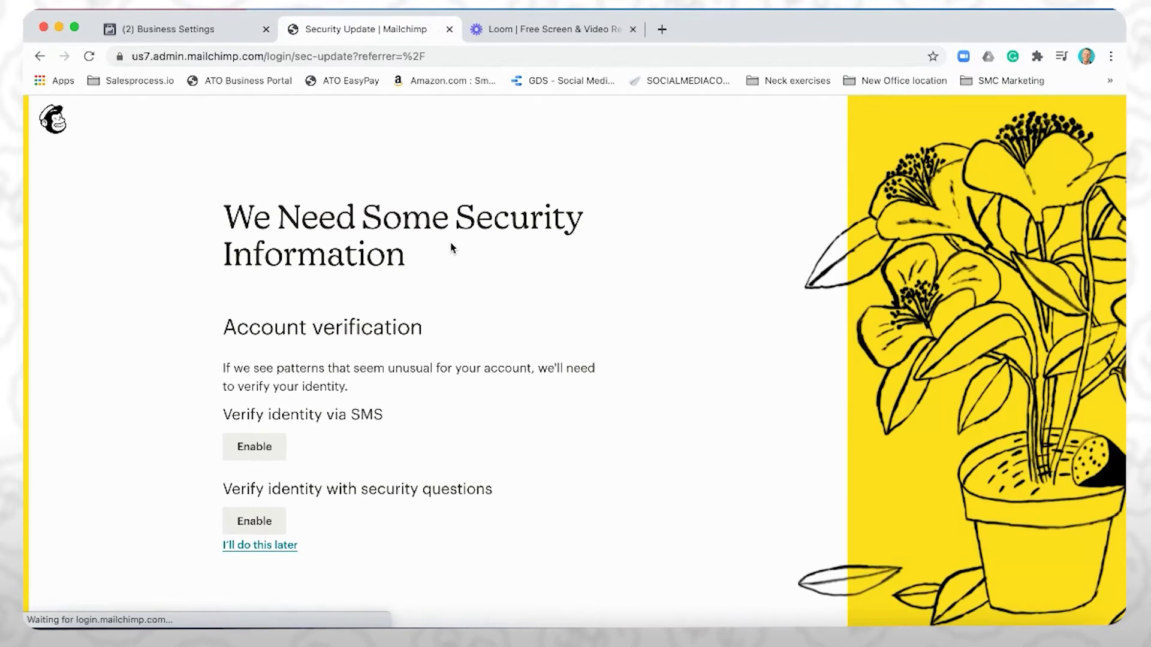
left_click(260, 545)
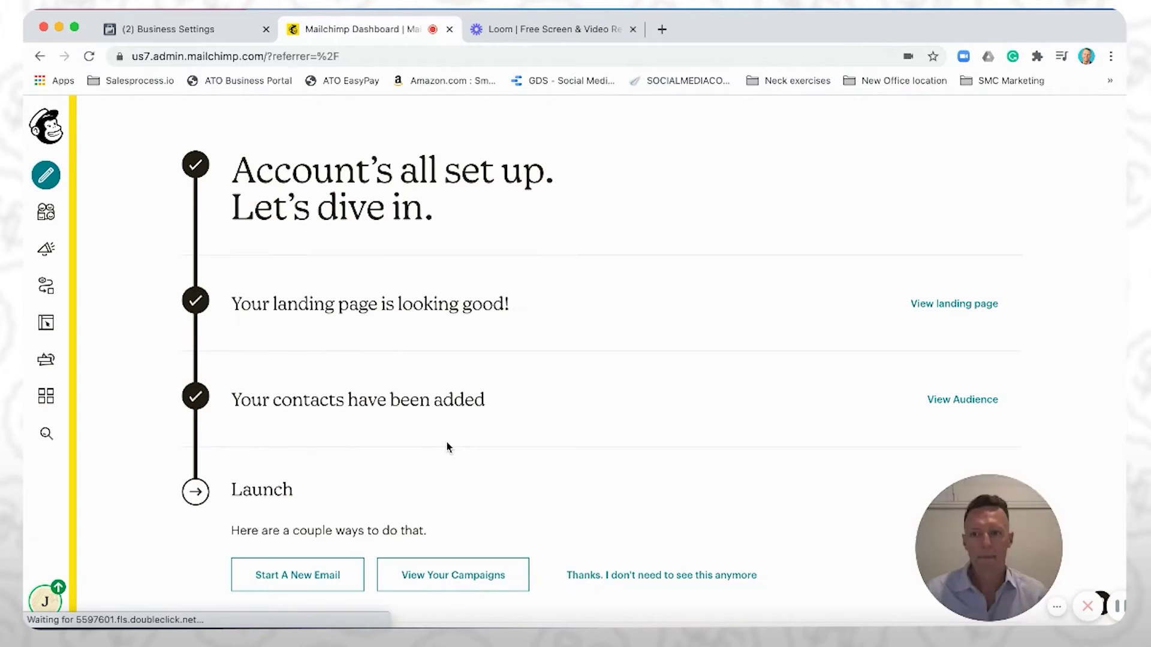
Create a landing page named 'Online Art Store eBook' using the Grow Your List template
left_click(50, 175)
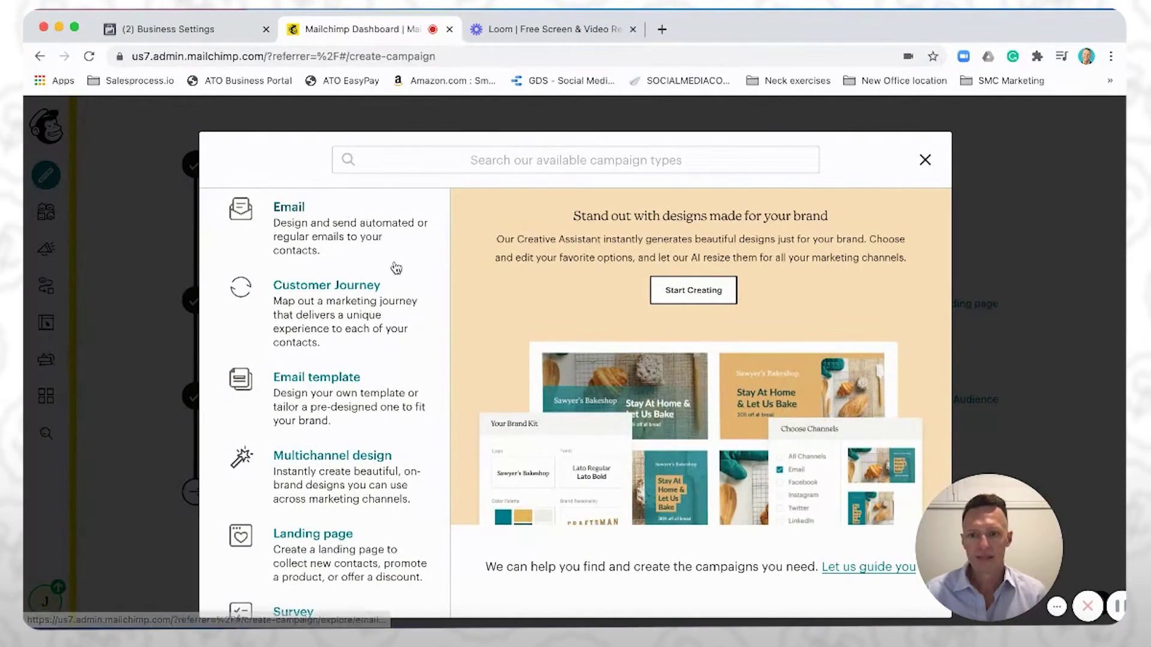
scroll(329, 368, "down", 3)
left_click(324, 441)
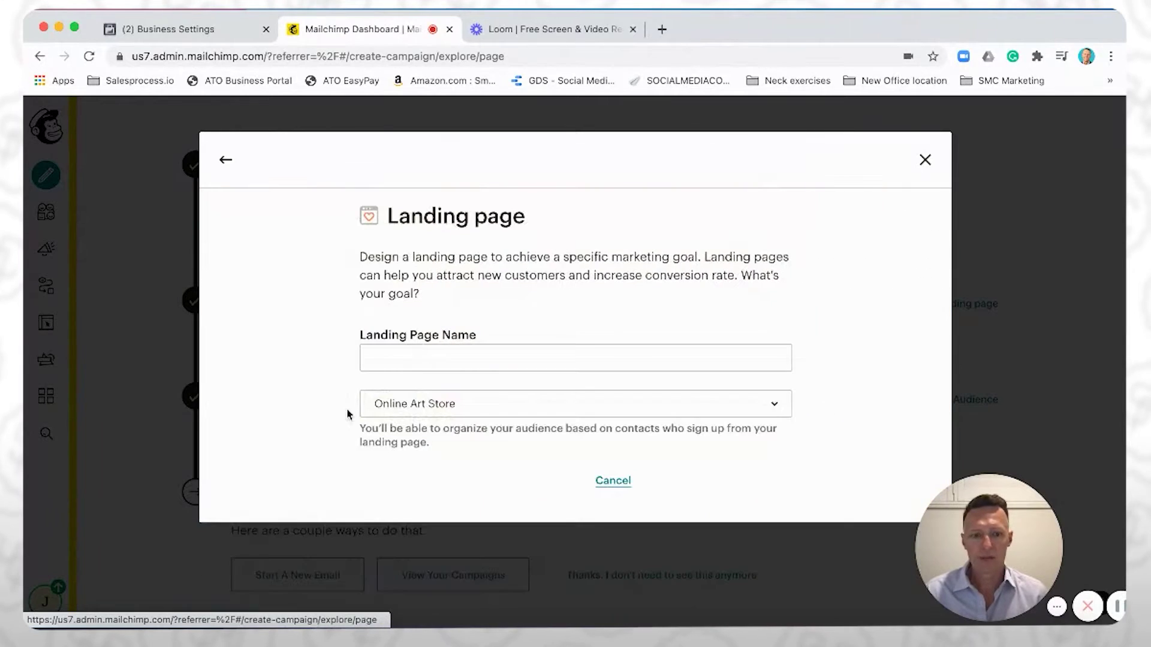
left_click(492, 356)
type("Onl")
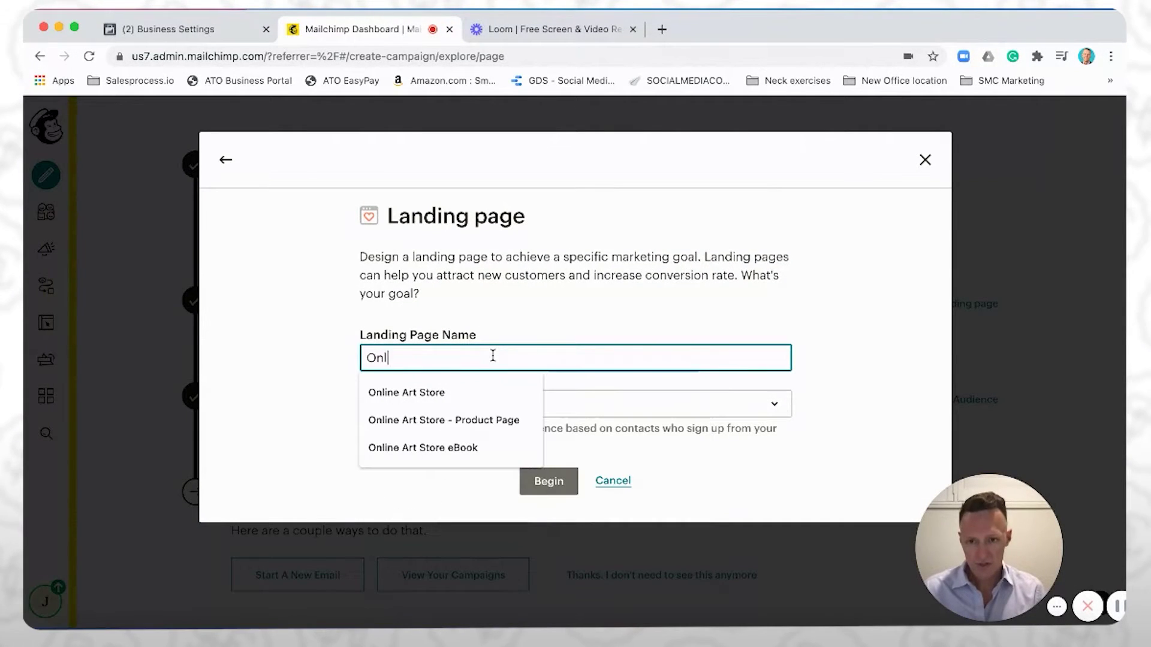
type("ine Art Sto")
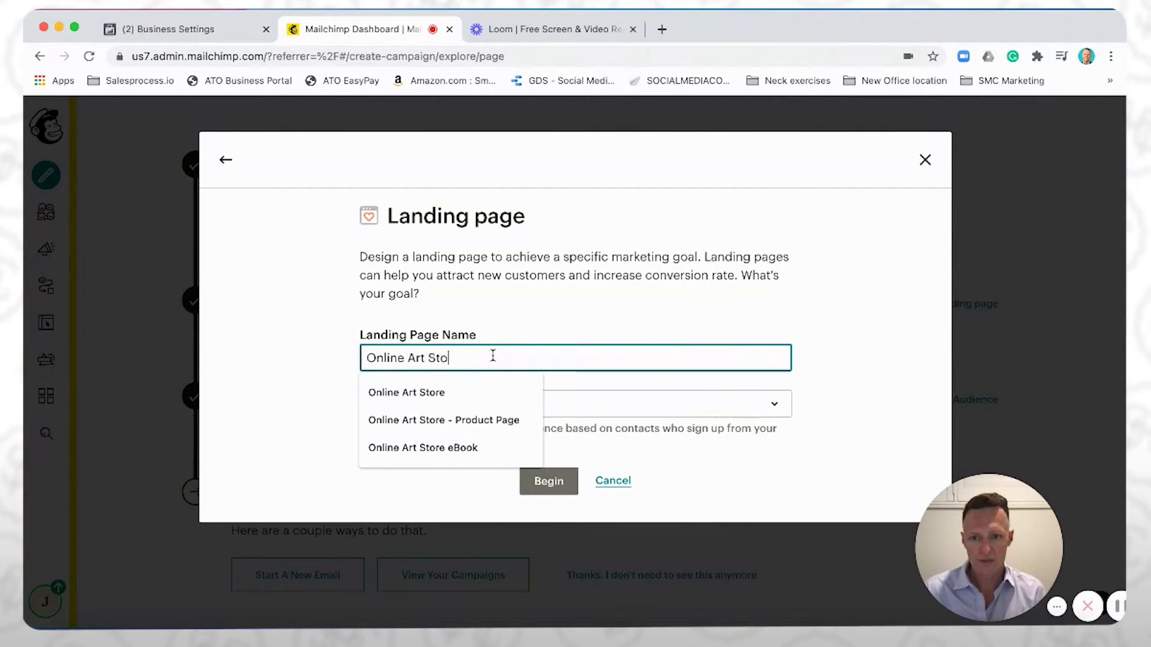
type("re eBook")
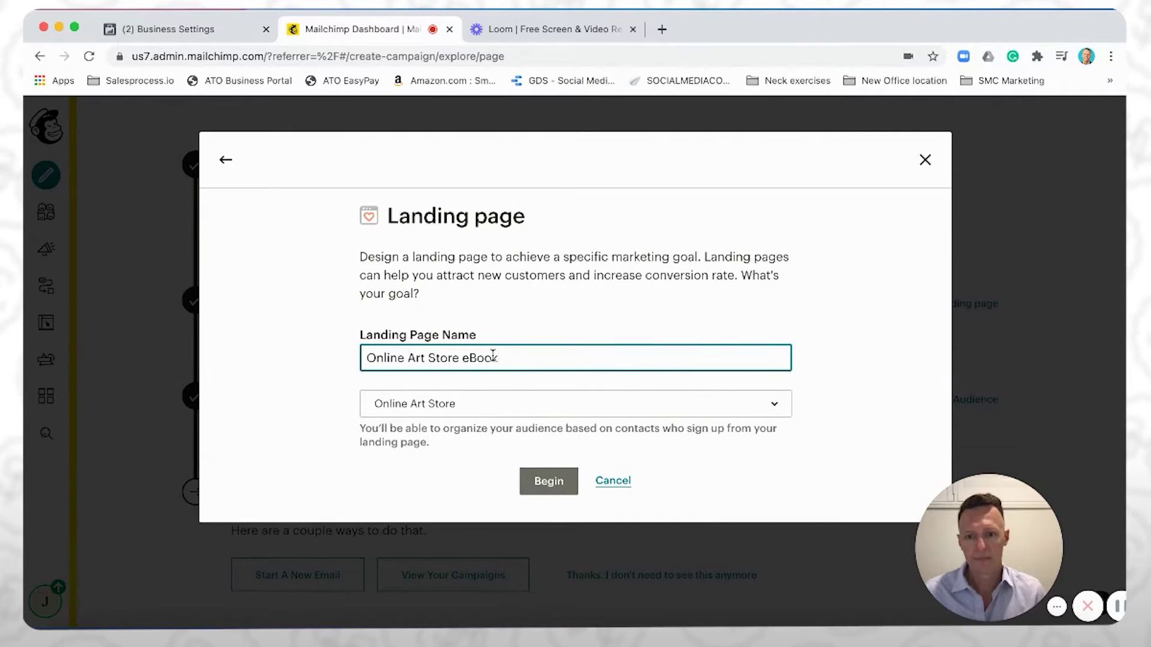
left_click(542, 485)
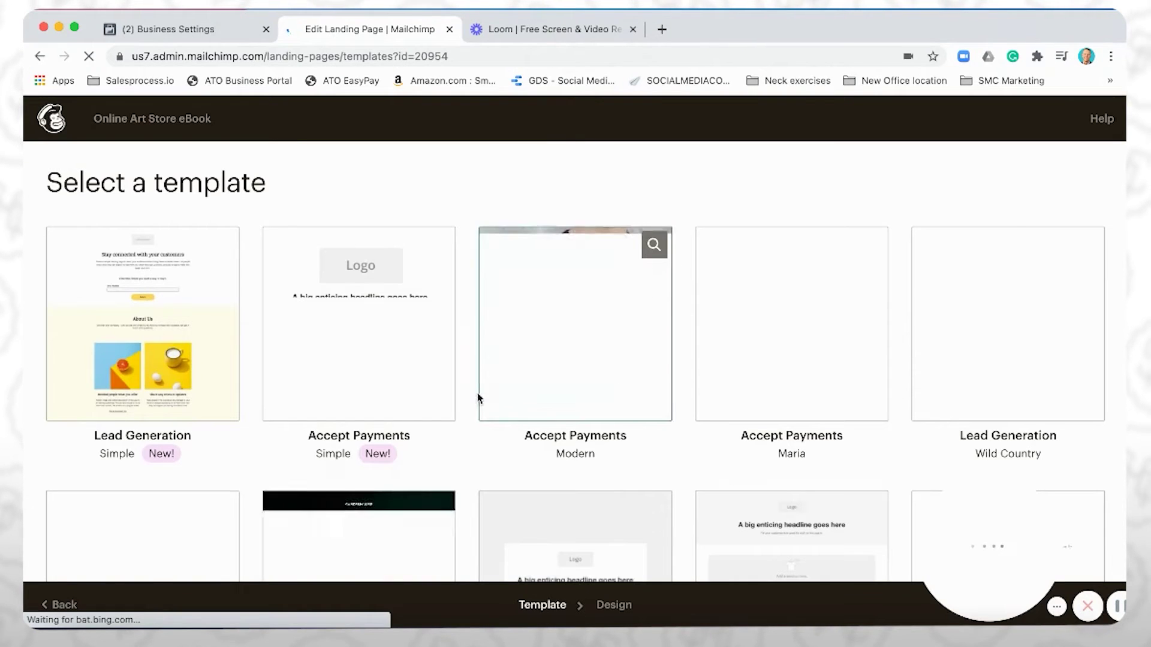
scroll(524, 467, "down", 2)
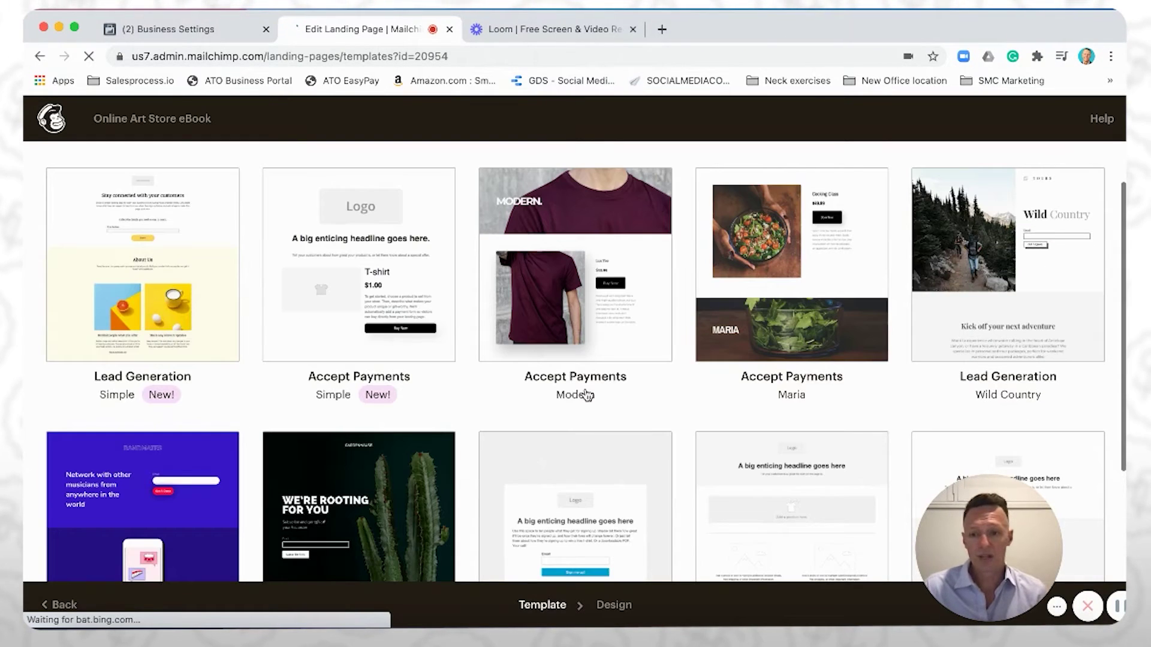
scroll(599, 438, "down", 3)
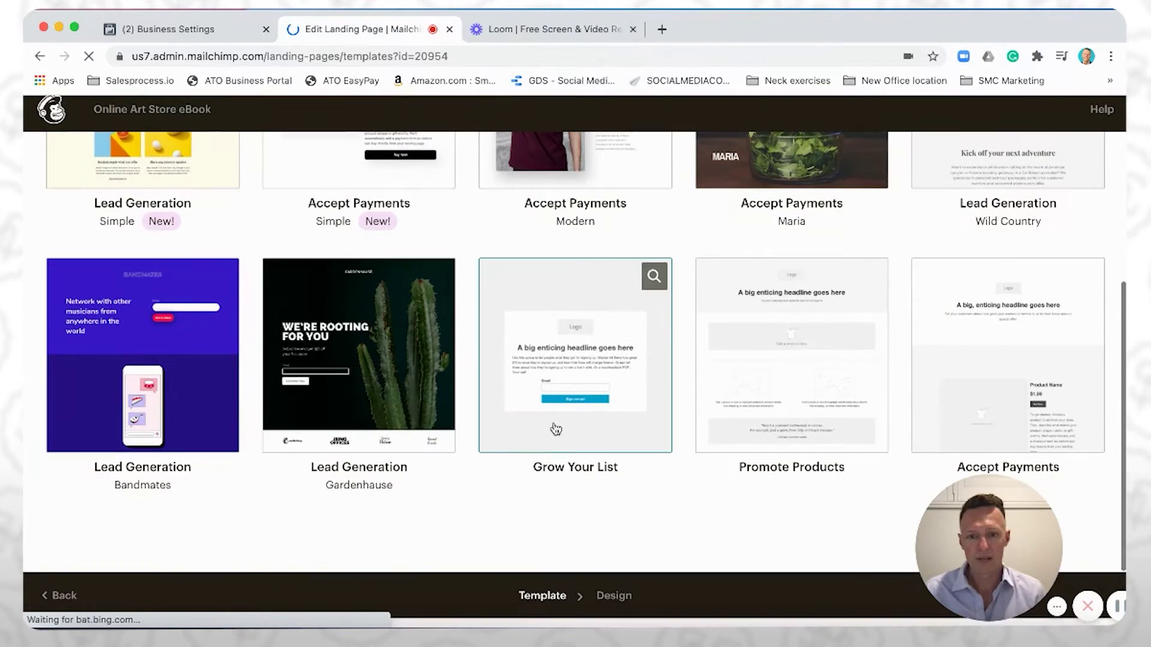
left_click(579, 358)
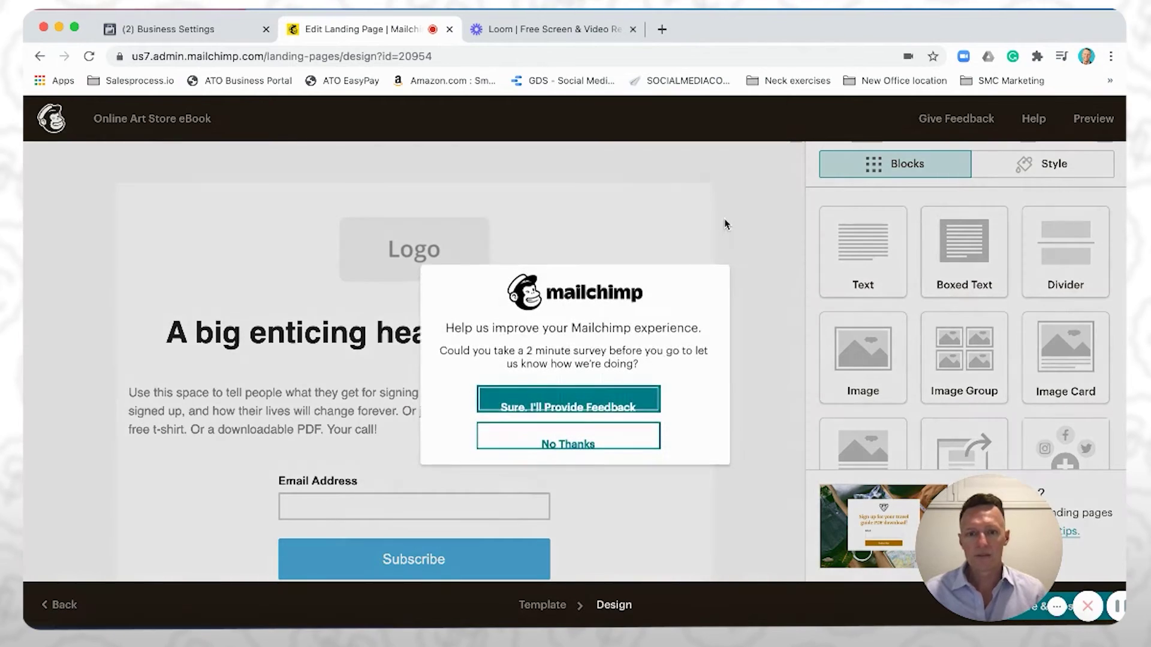
Dismiss the feedback survey and open the page background image picker, then a new browser tab
left_click(572, 441)
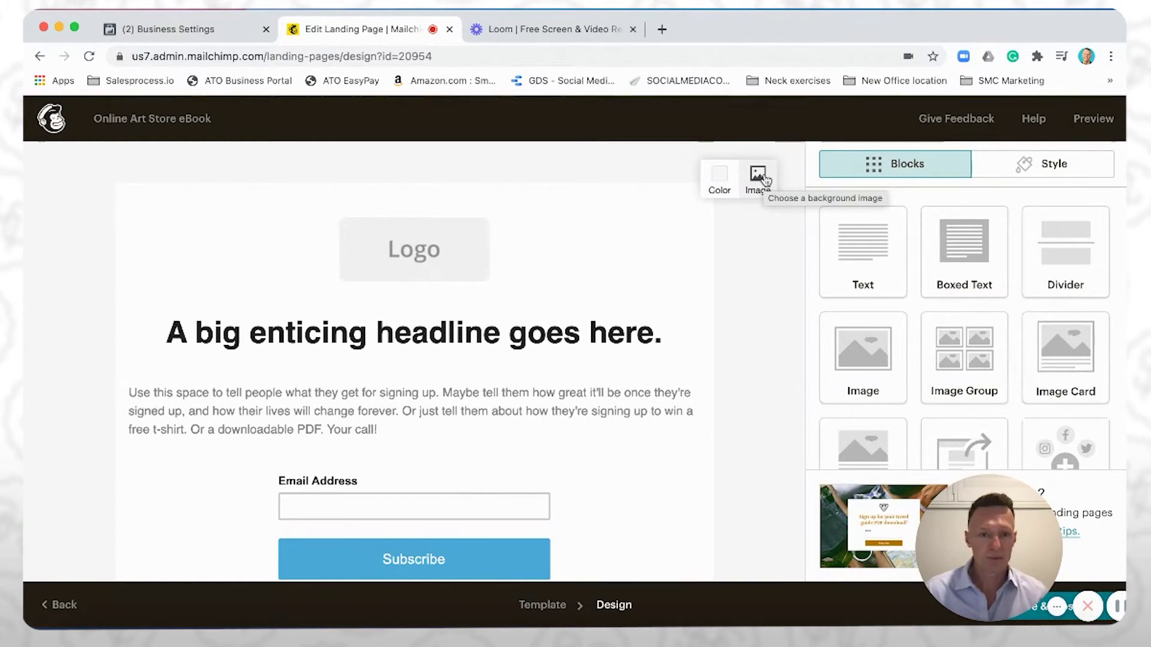
left_click(759, 175)
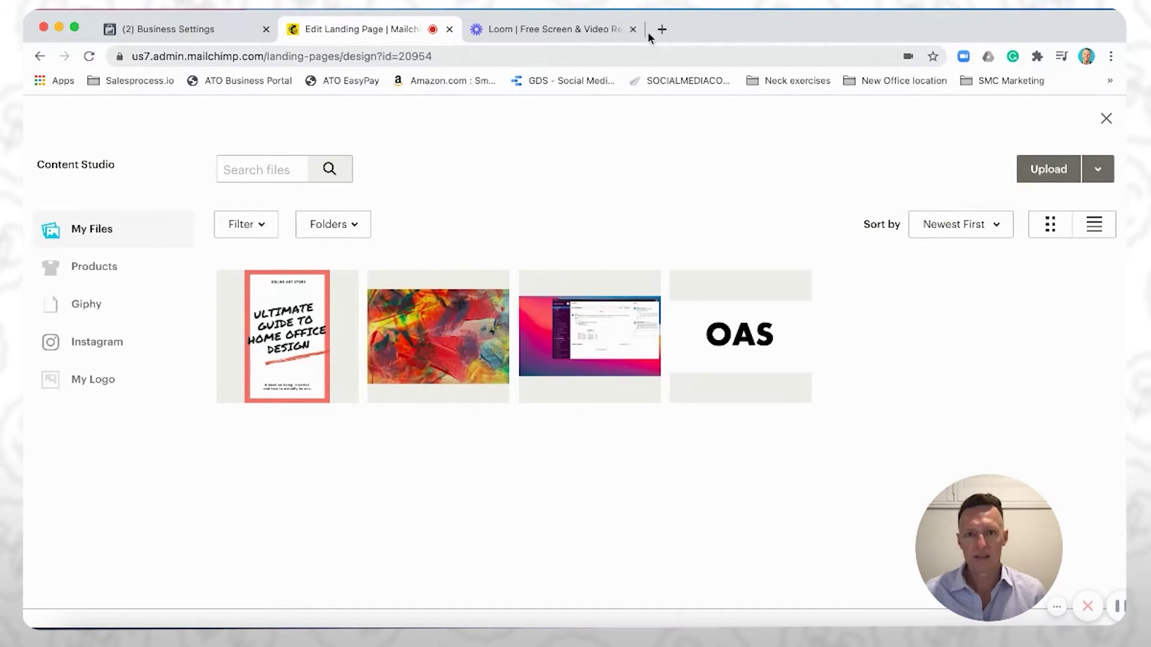
left_click(662, 29)
On Unsplash, search 'modern art' and download the first abstract painting for free
type("unsplash.com")
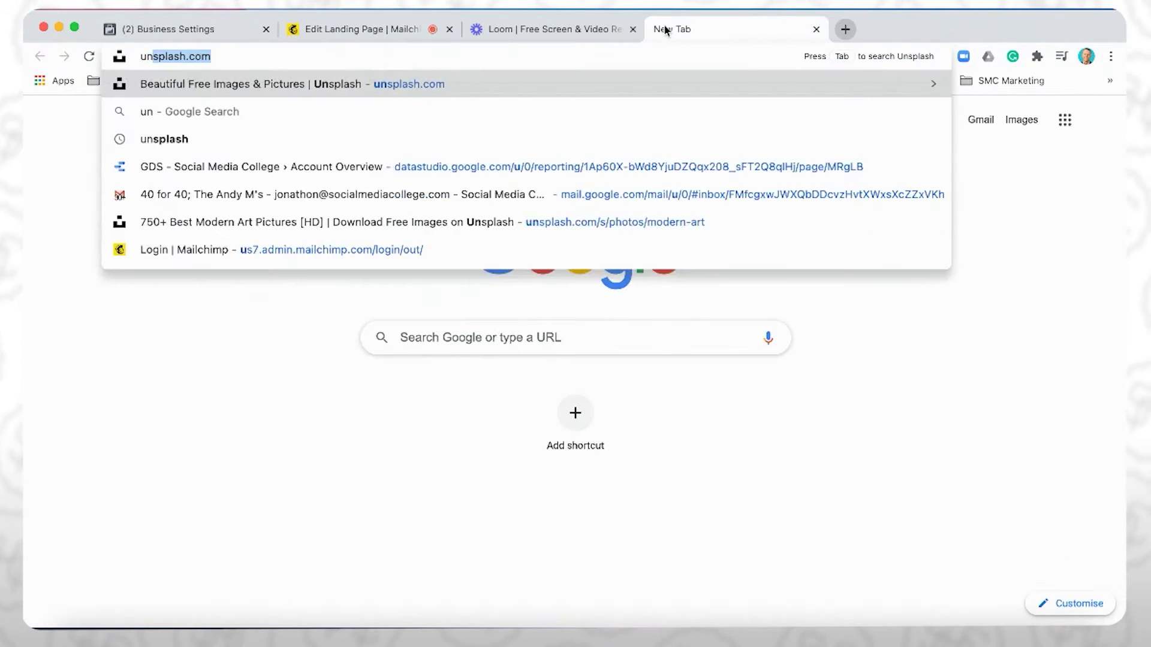
key("Return")
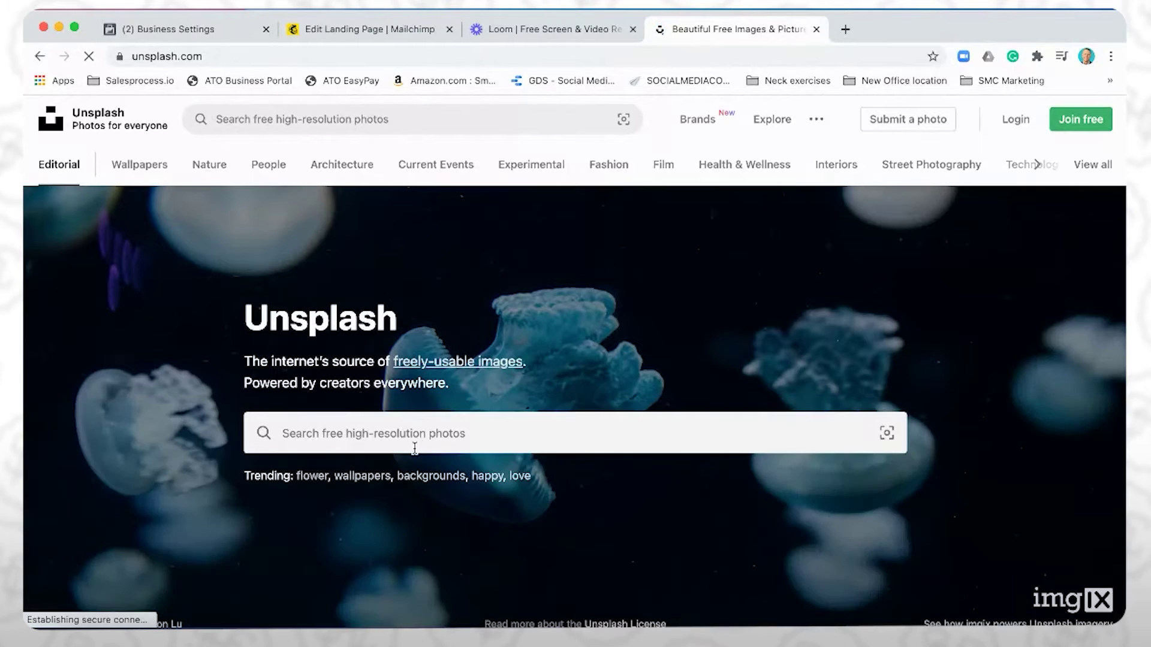
left_click(405, 433)
type("modern art")
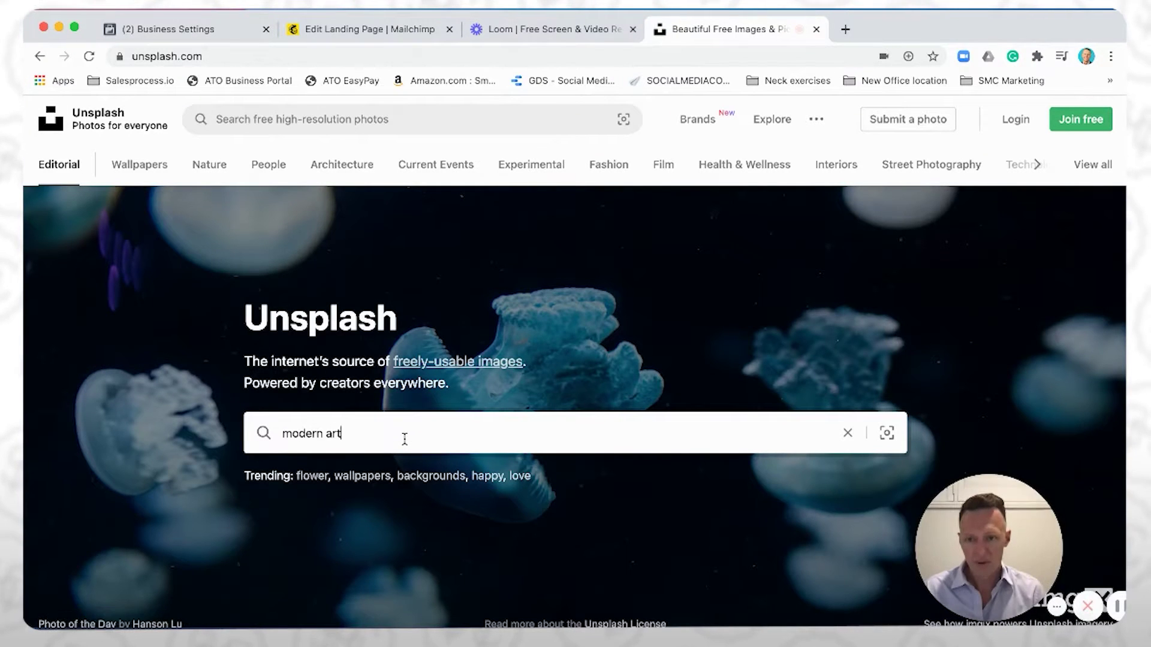
key("Return")
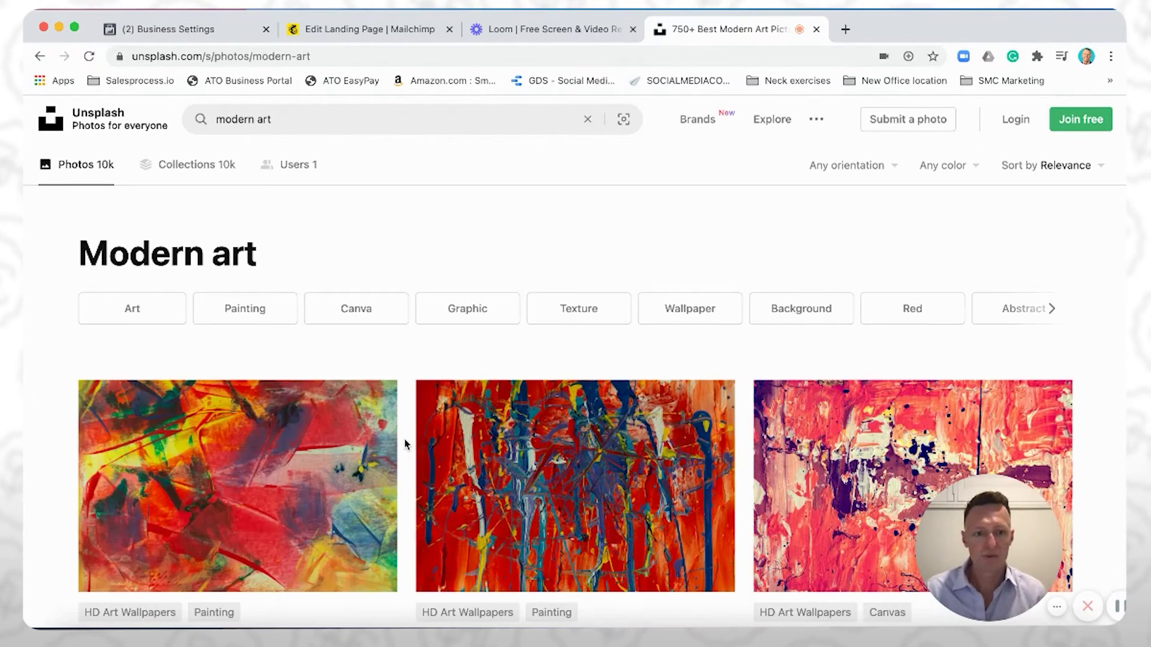
left_click(296, 483)
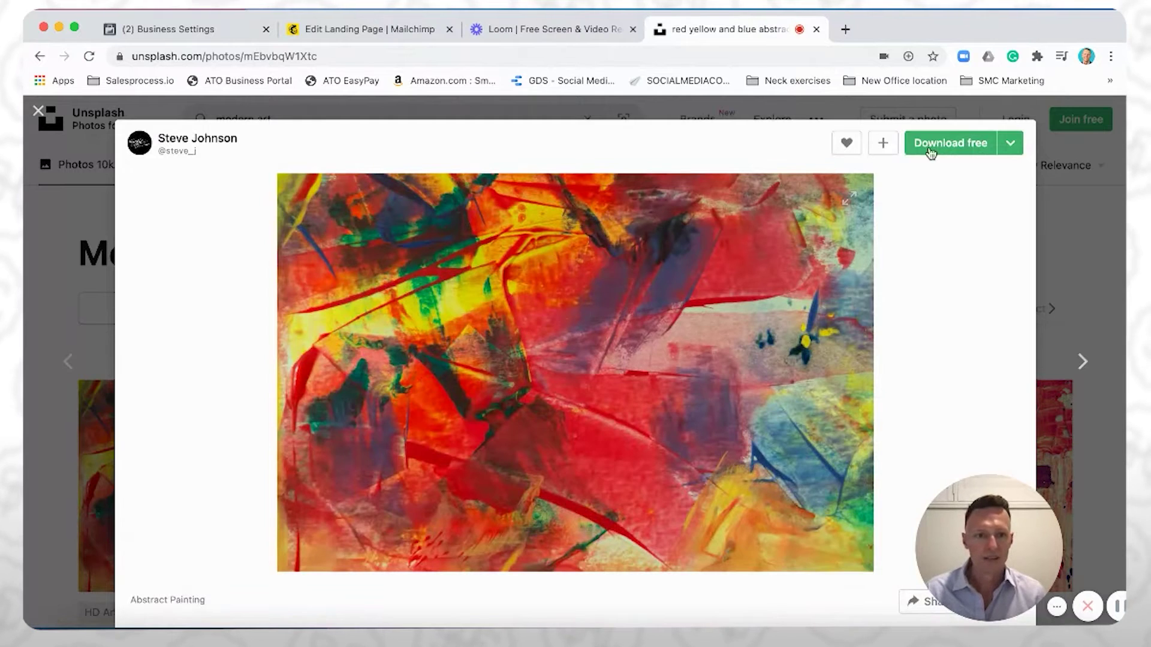
left_click(952, 144)
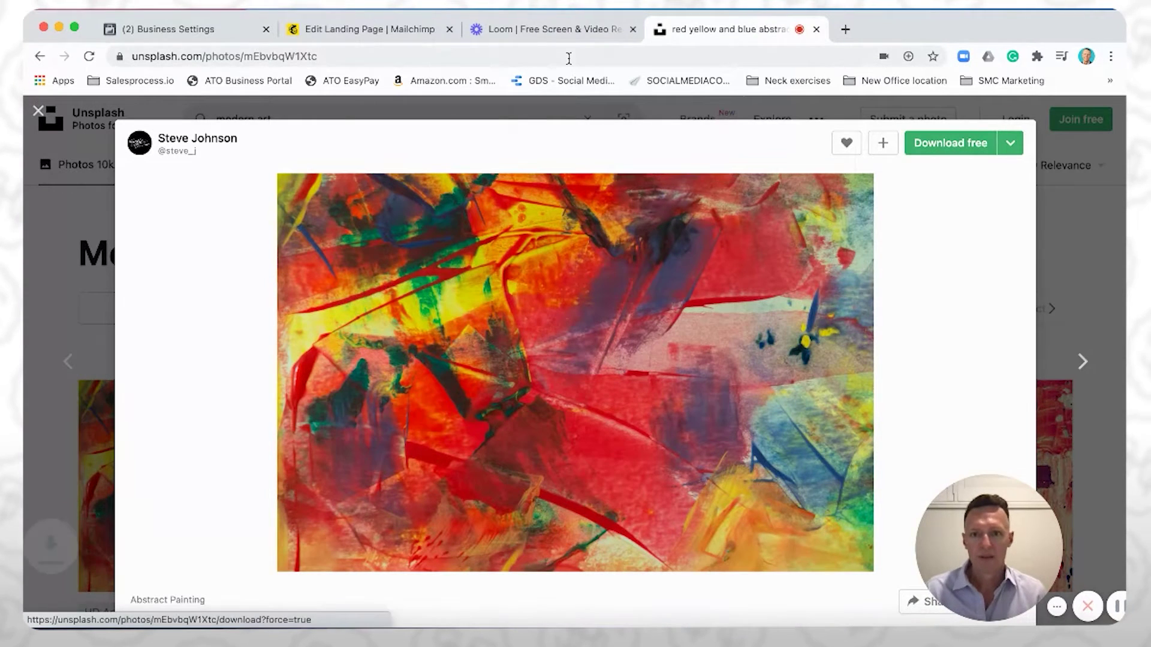
left_click(380, 29)
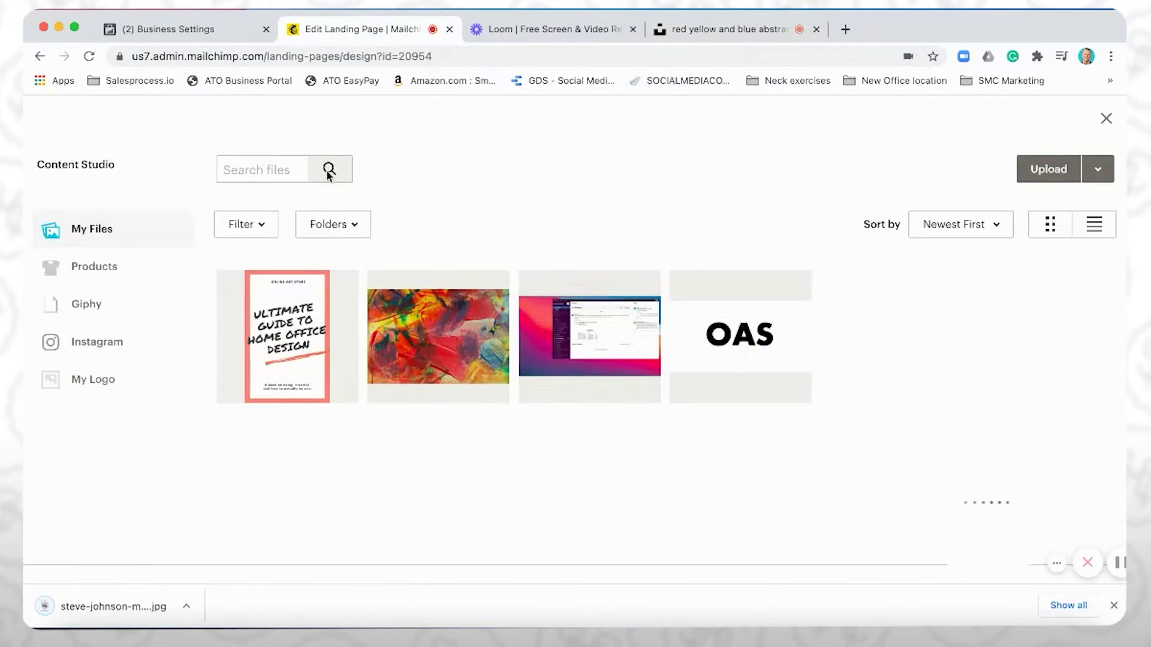
Upload the downloaded abstract painting JPG and set it as the landing page background
left_click(1043, 172)
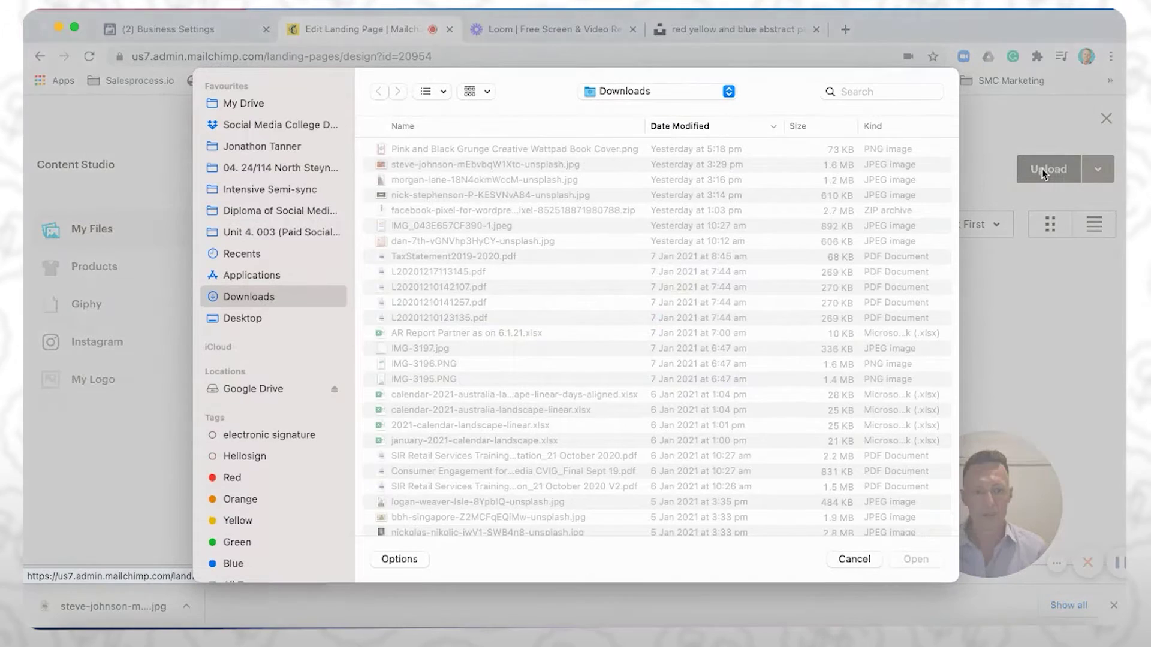
left_click(505, 149)
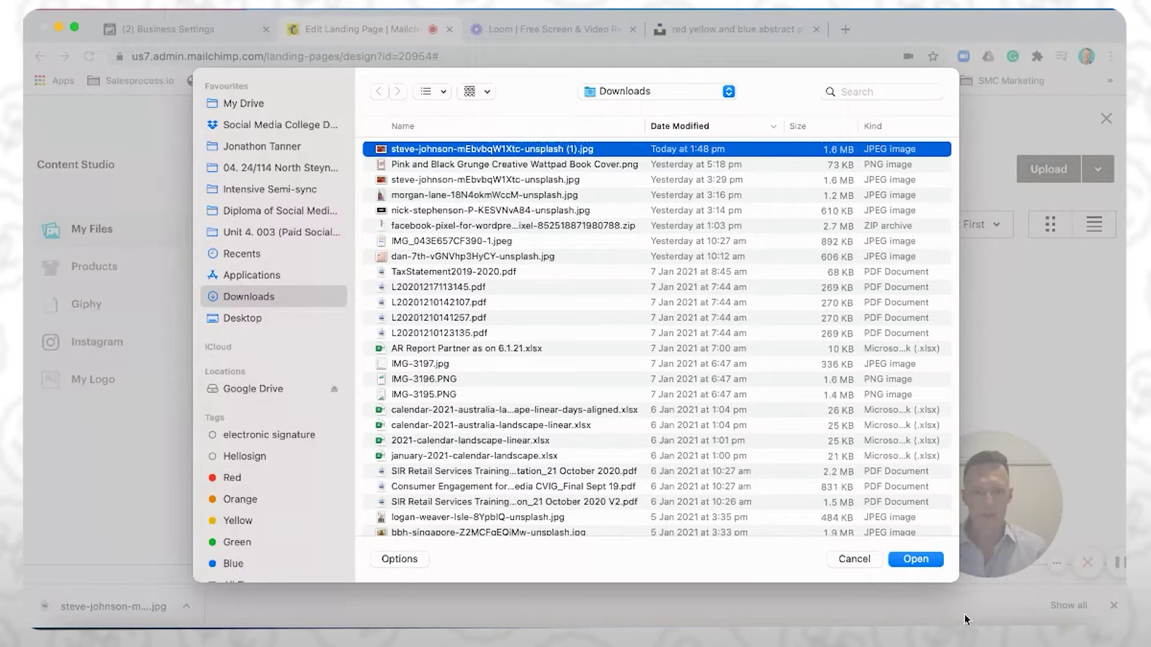
left_click(914, 560)
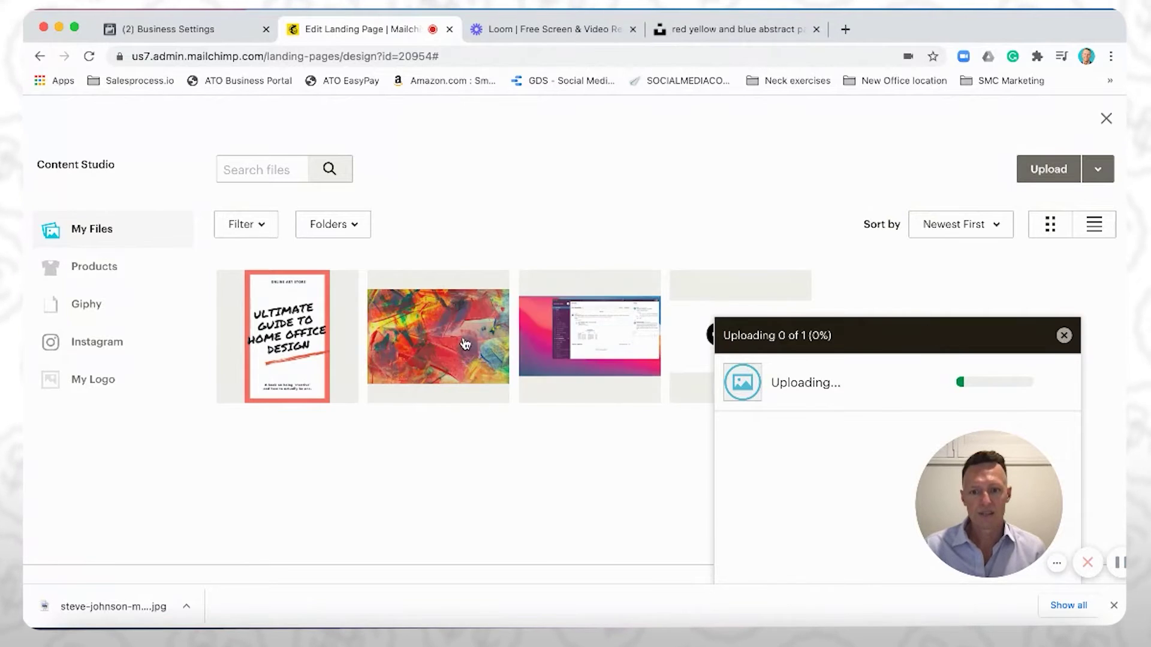
left_click(600, 360)
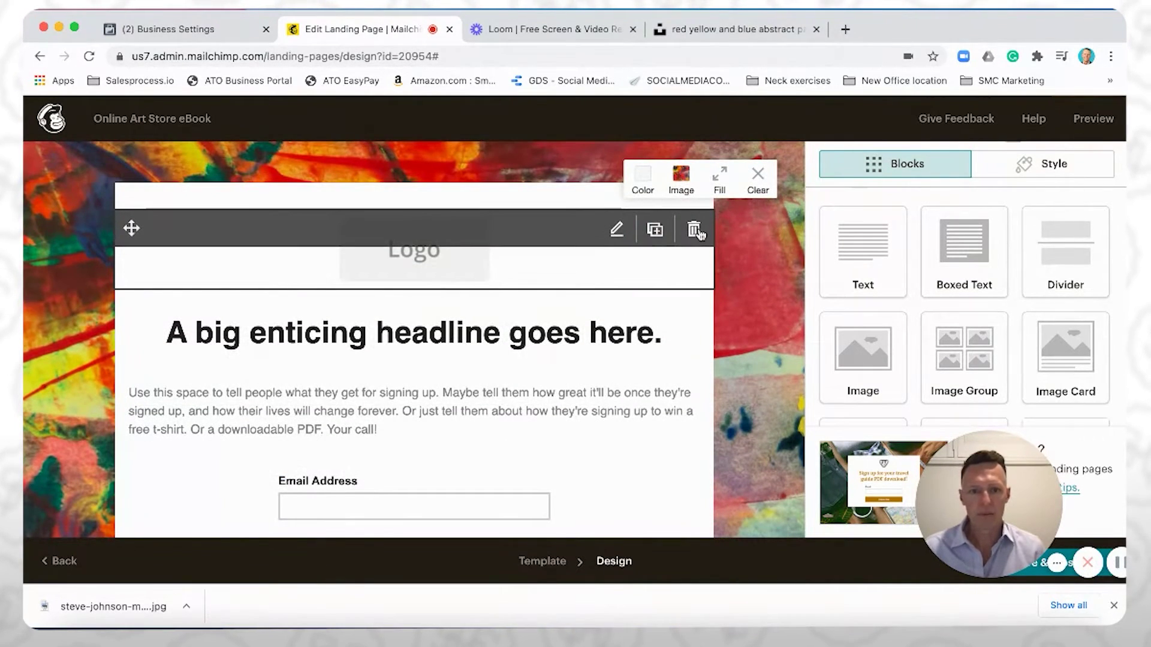
Delete the logo block and retype the headline as 'Download the Ultimate Guide to Home Office Design'
left_click(694, 230)
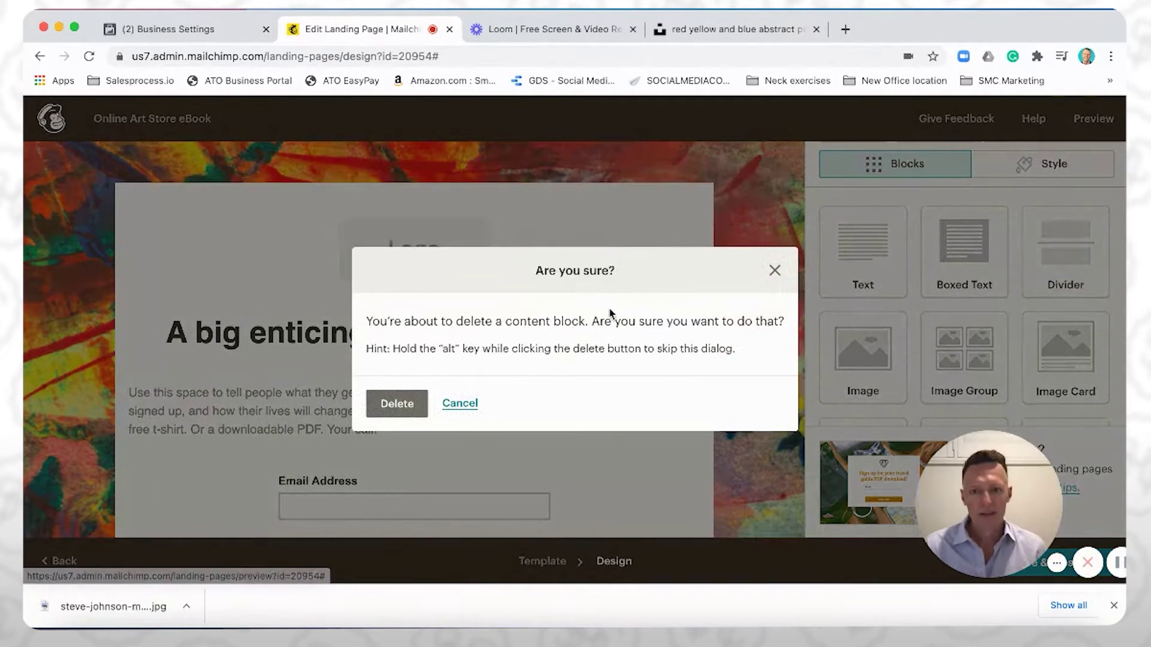
left_click(398, 405)
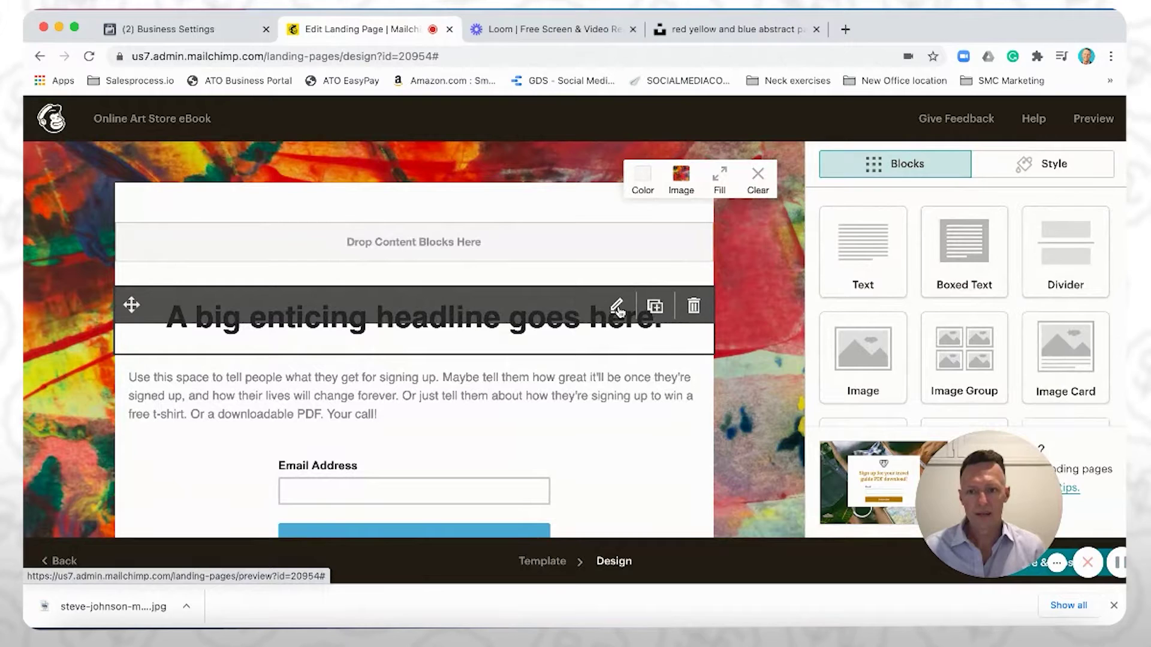
left_click(617, 307)
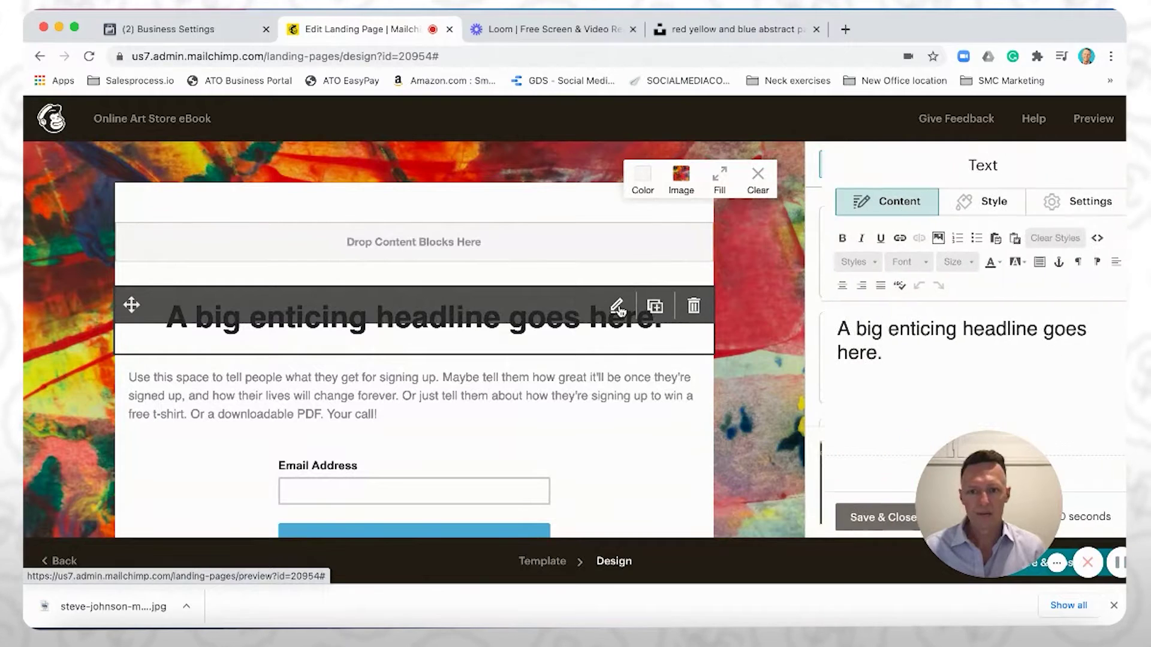
triple_click(879, 348)
type("Download")
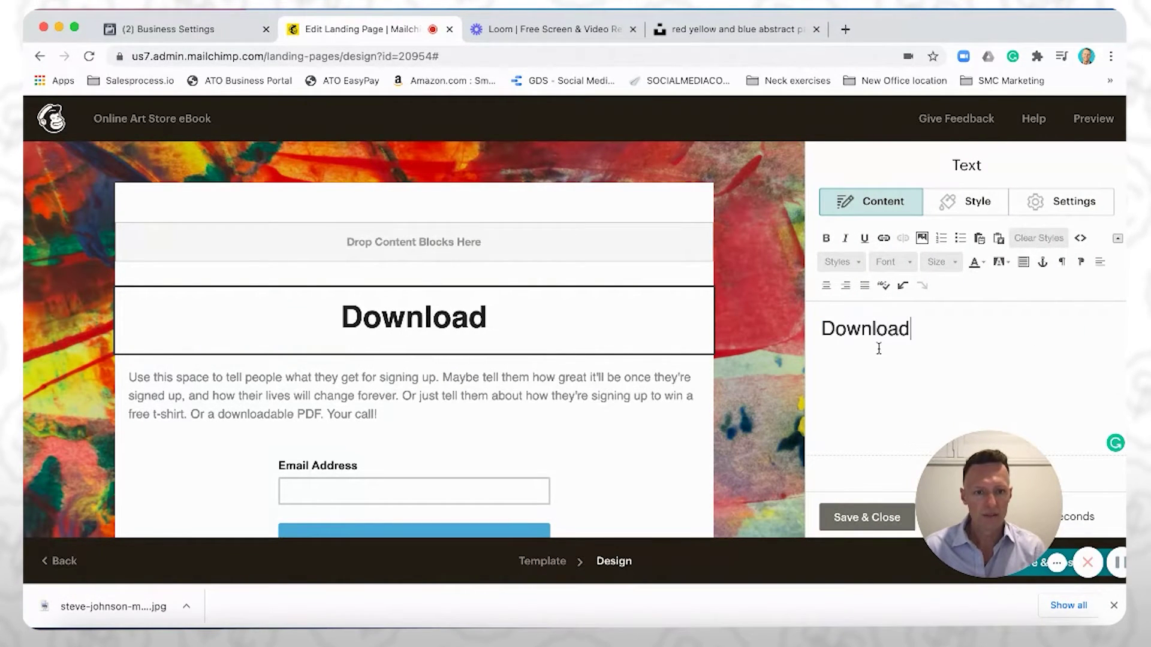
type(" the Ulatim")
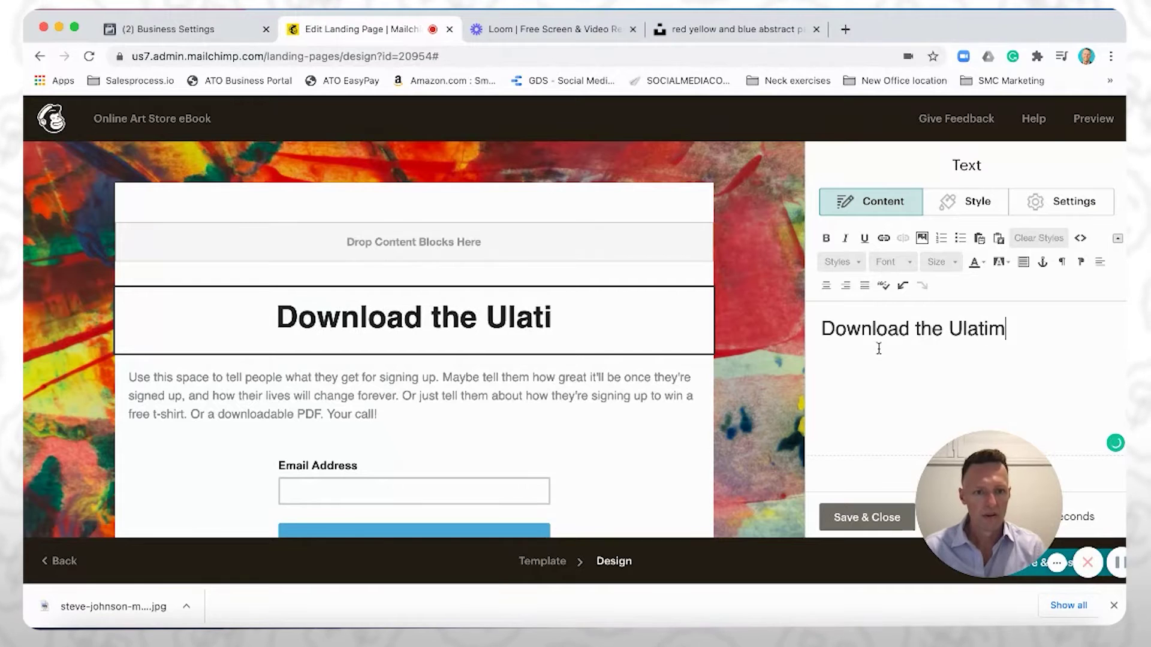
key("BackSpace")
key("BackSpace")
key("BackSpace")
key("BackSpace")
type("timate ")
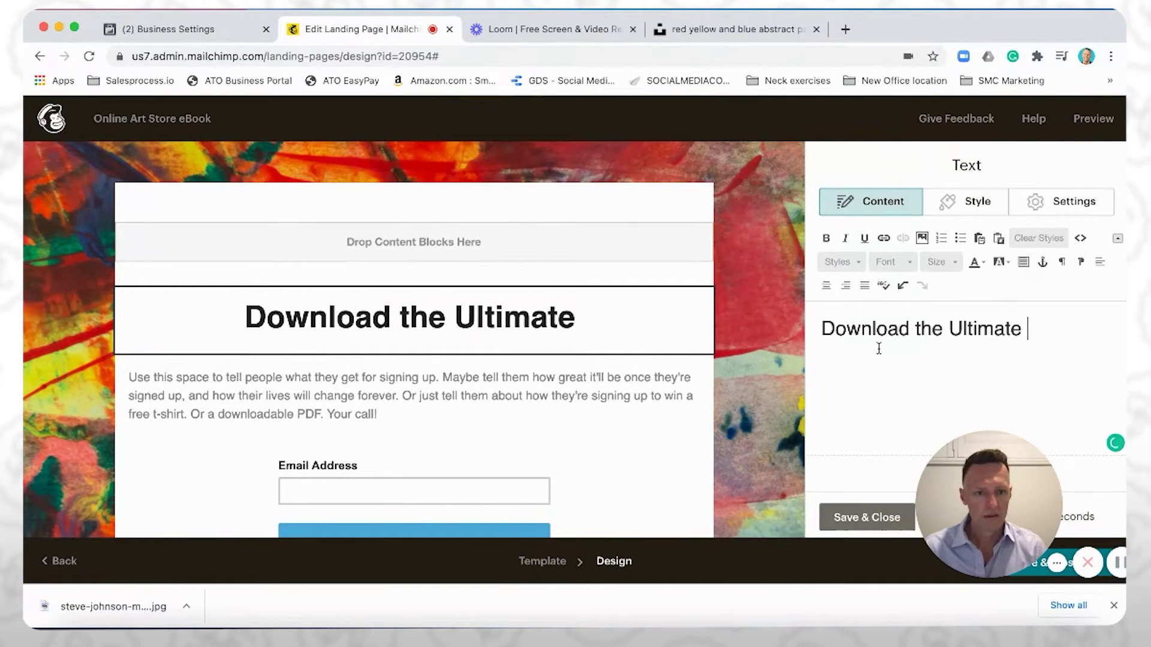
type("Guide to Home Of")
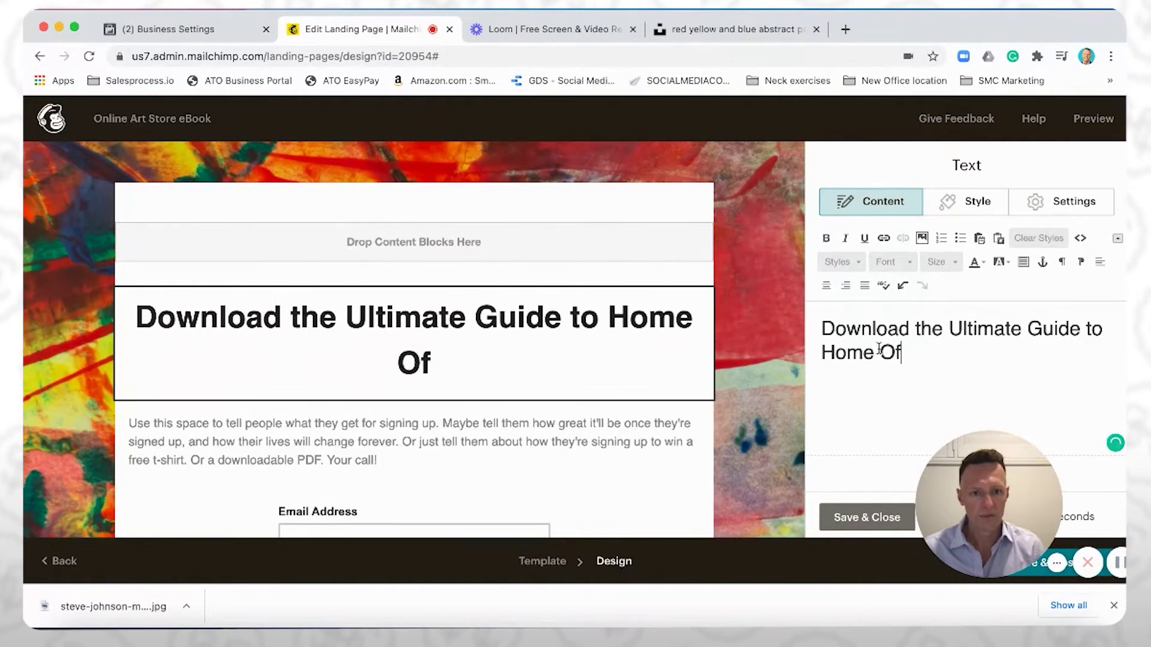
type("fice Design")
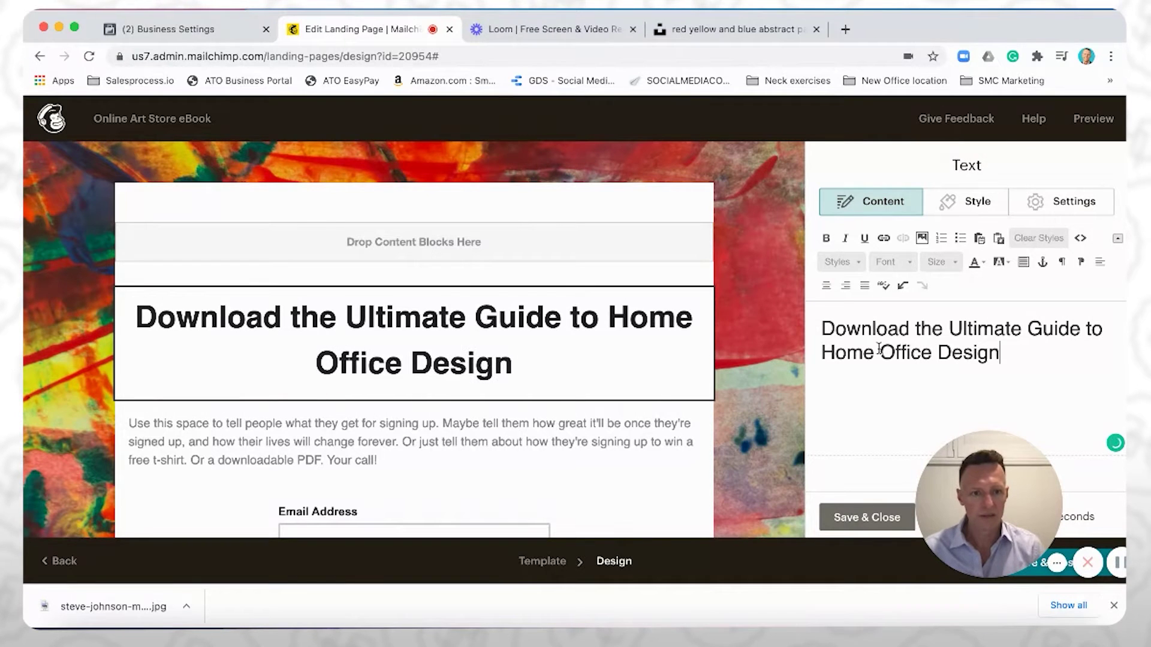
scroll(576, 323, "down", 5)
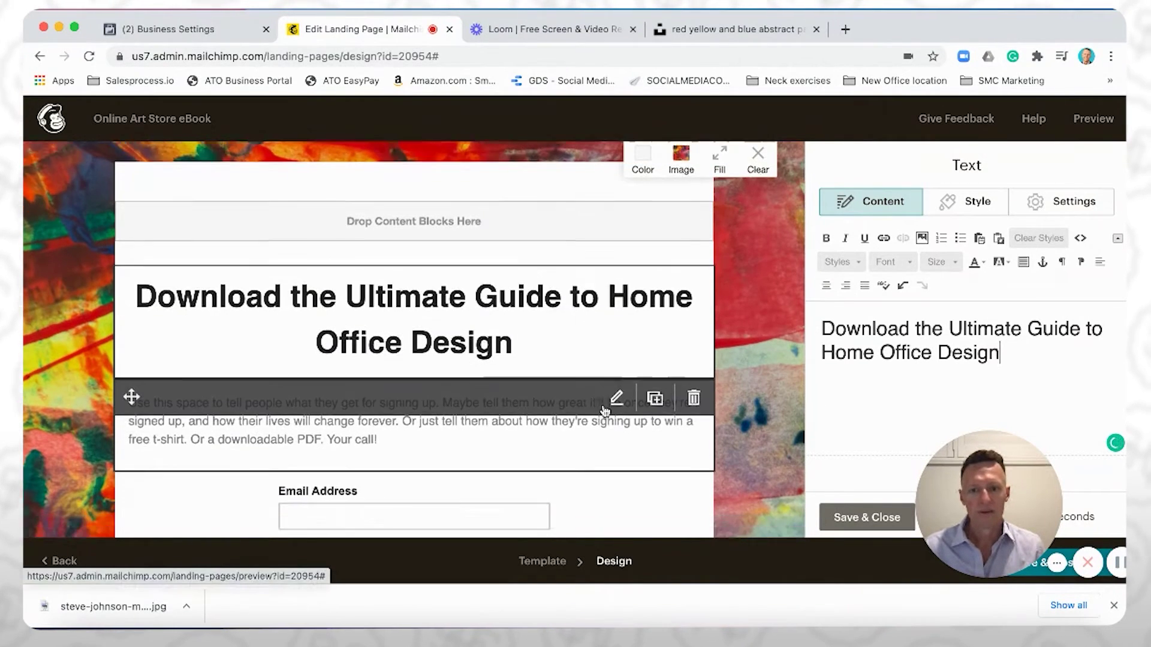
left_click(576, 320)
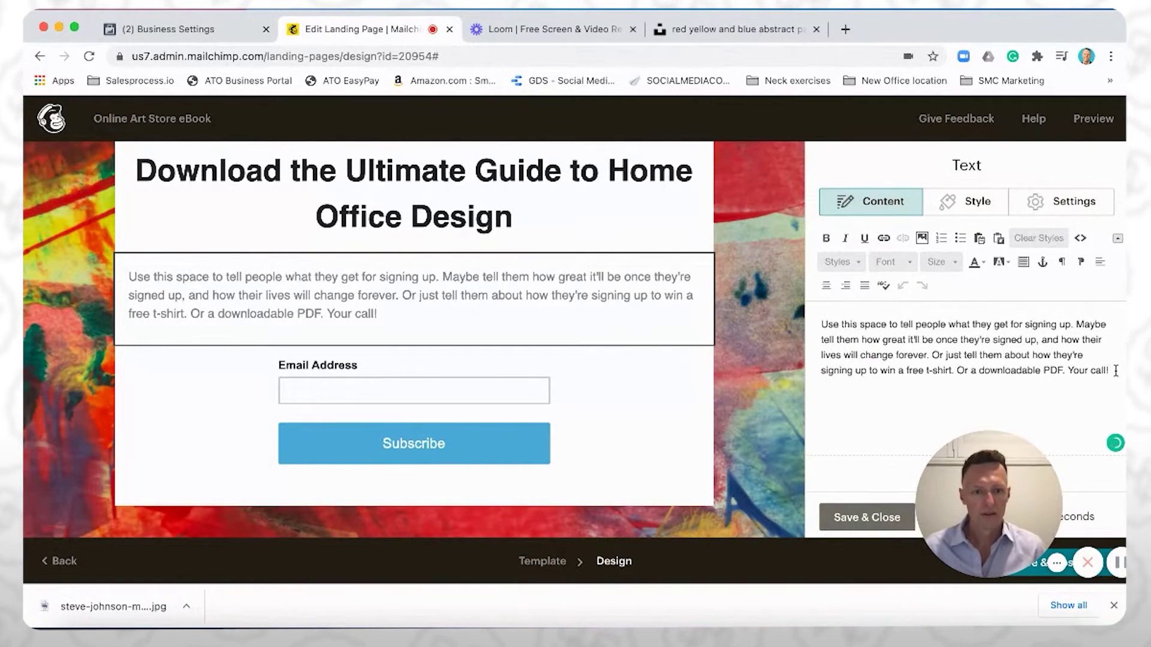
Replace the body text with the 'Spruce up your home office with this 20-page guide…' subtitle
key("super+a")
type("Spr")
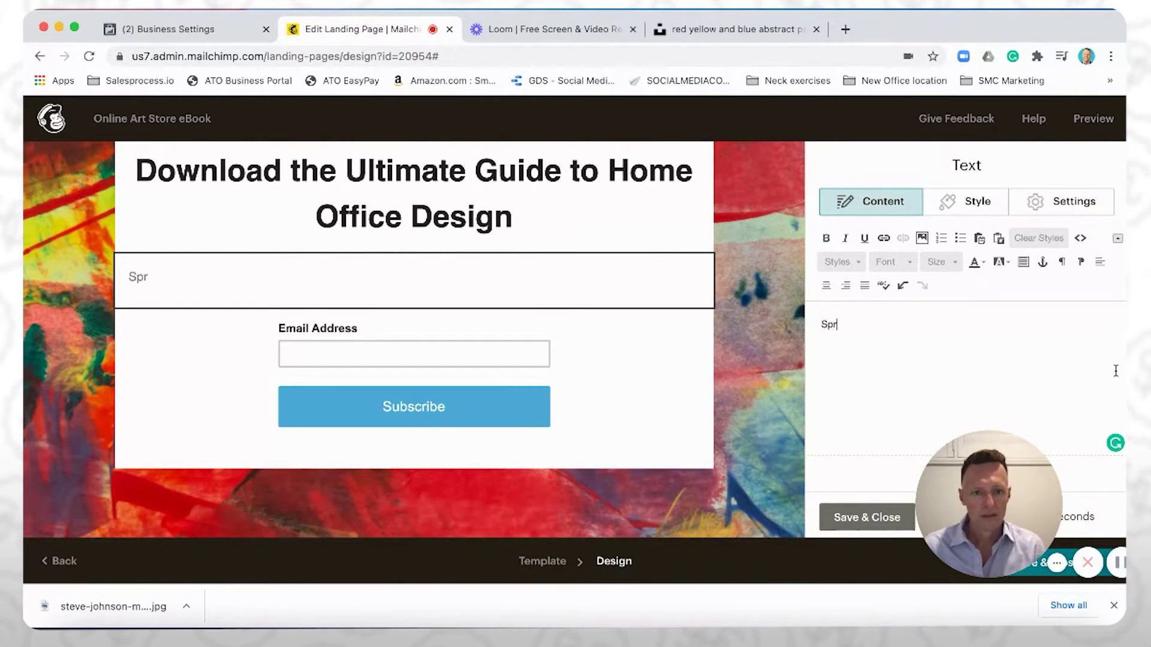
type("uce up your home office with this")
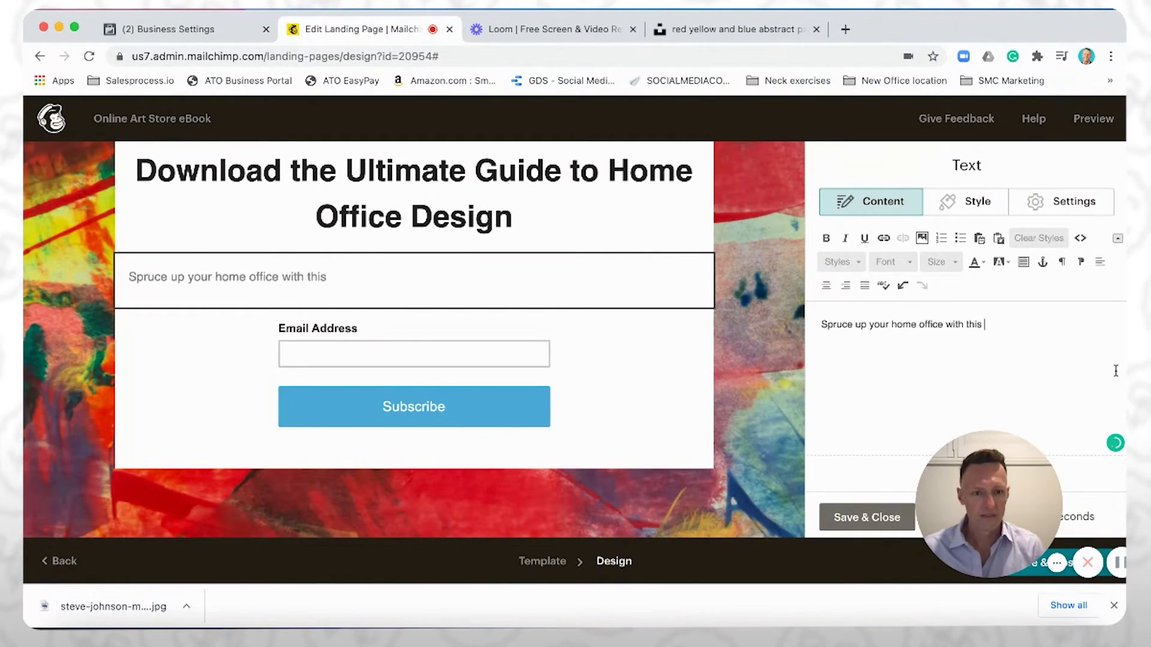
type(" 20-page")
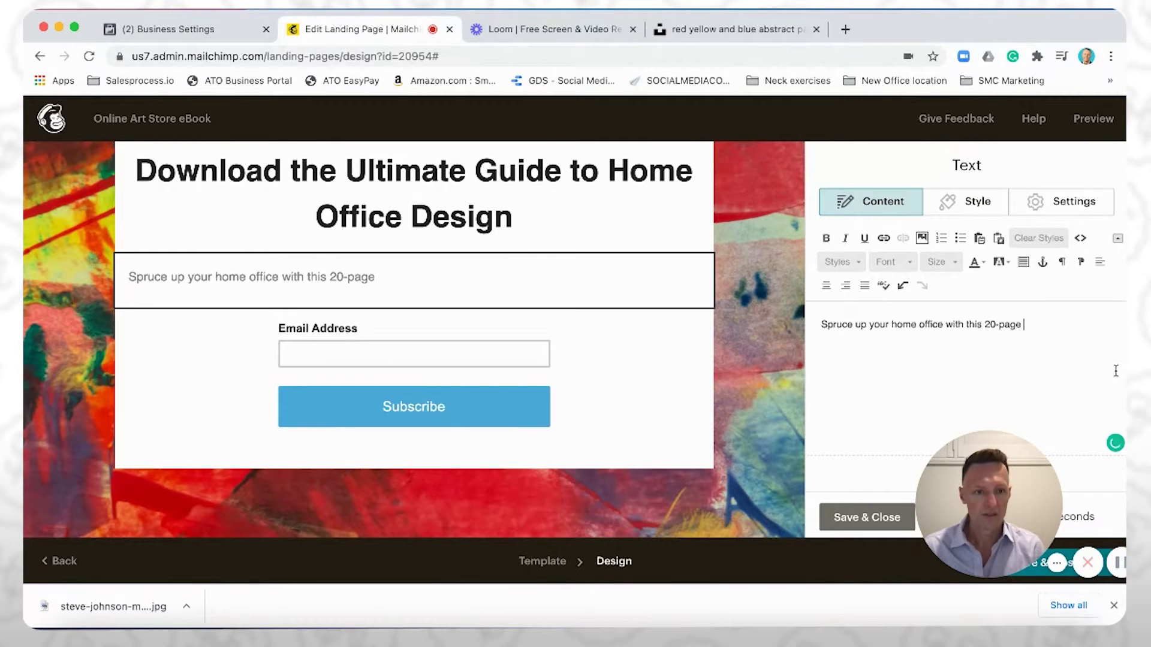
type(" guide on desi")
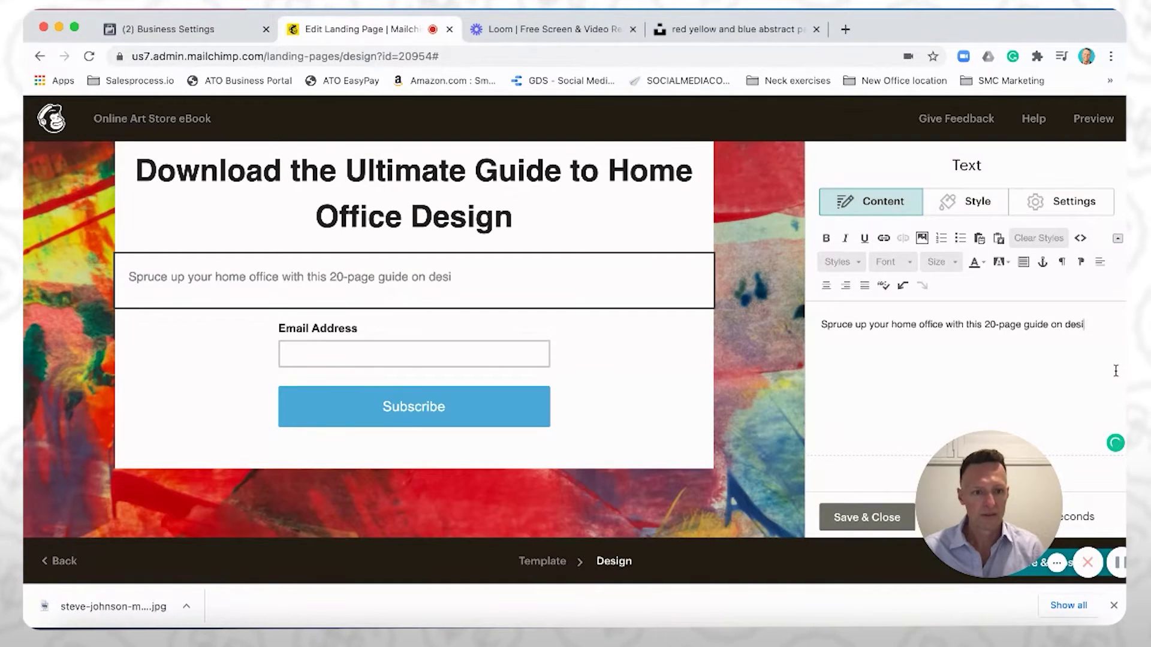
type("gning a modern and stylish home office.")
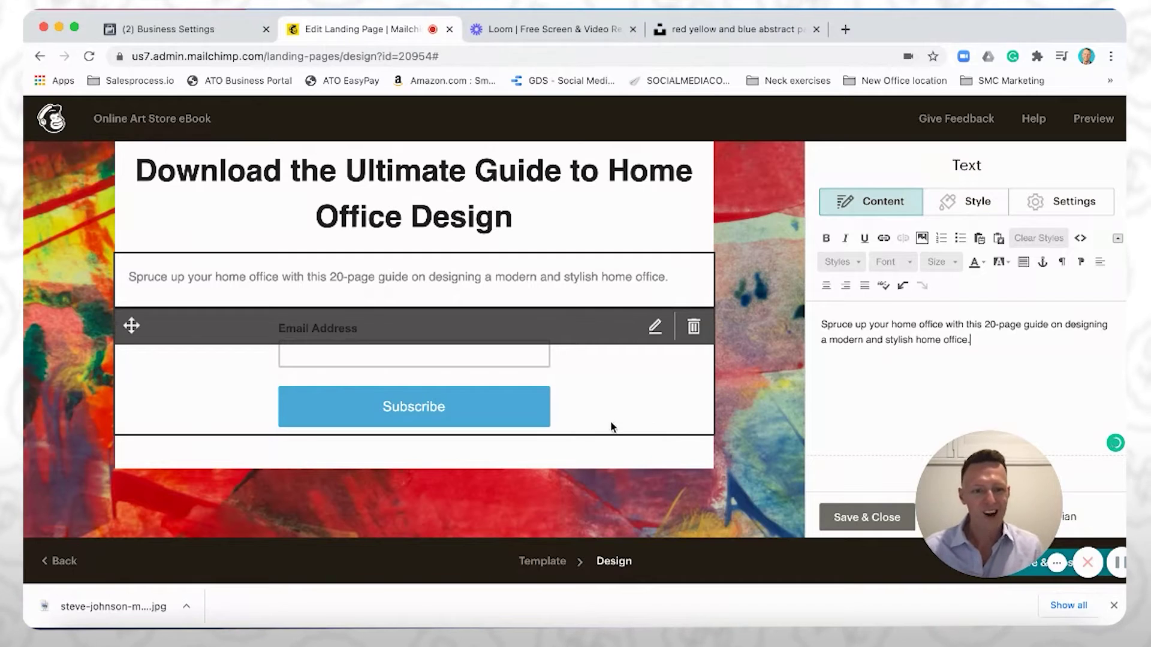
left_click(625, 399)
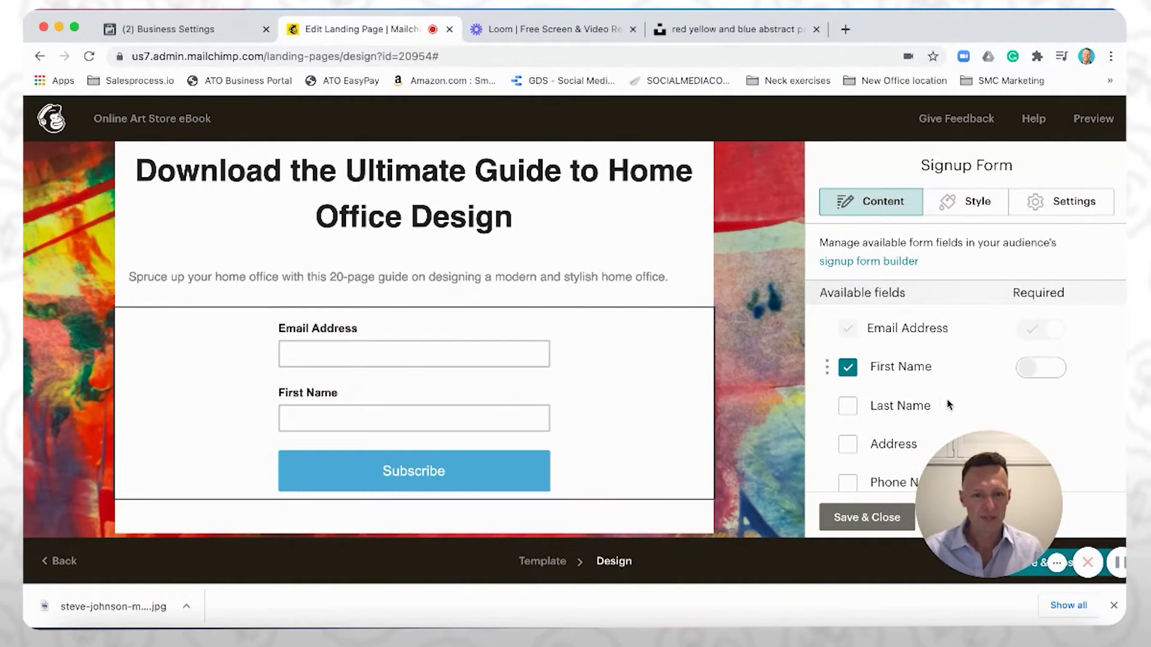
Relabel the signup form's button 'Download Now' and save the form changes
scroll(676, 377, "down", 2)
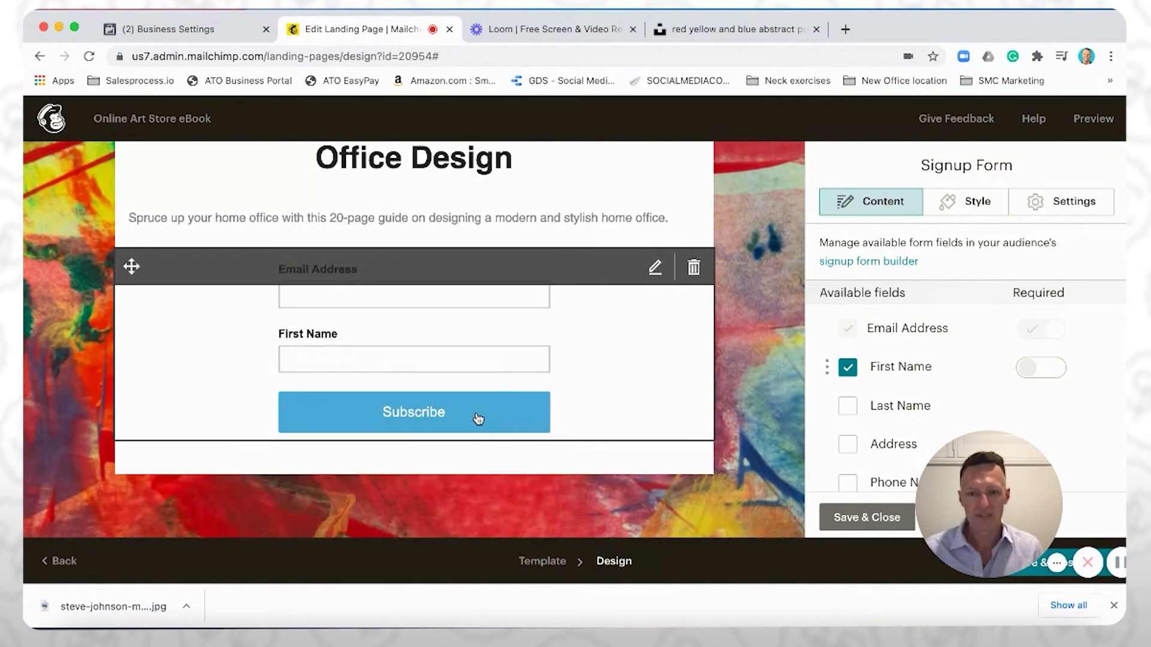
scroll(923, 333, "down", 5)
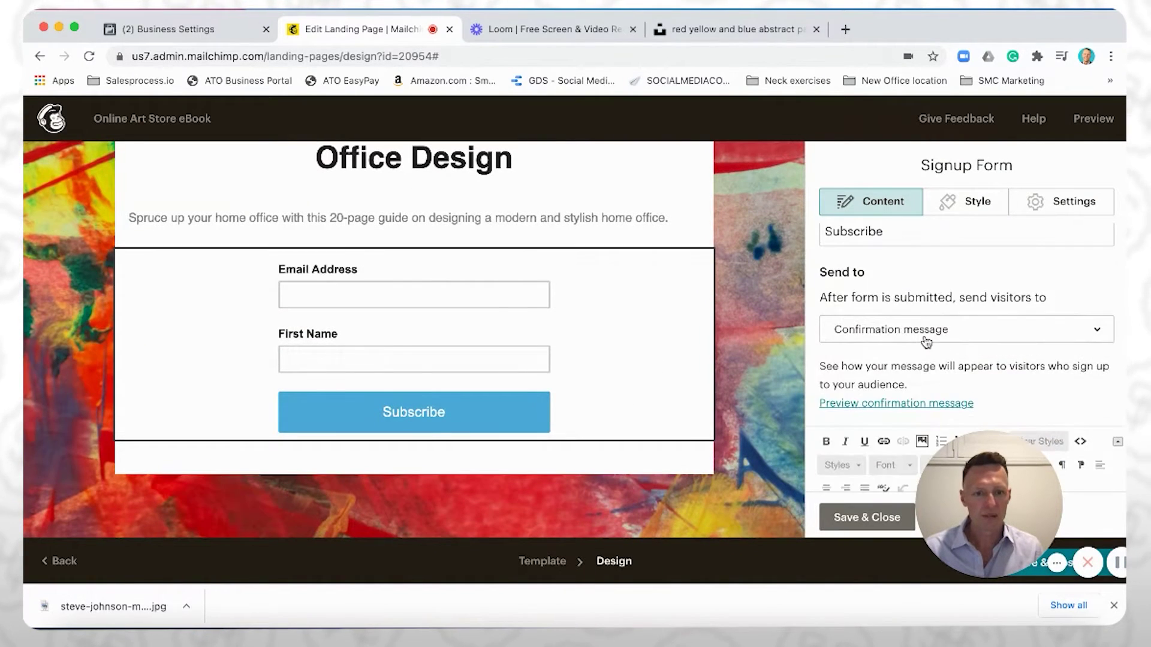
scroll(926, 342, "up", 1)
left_click(923, 327)
key("super+a")
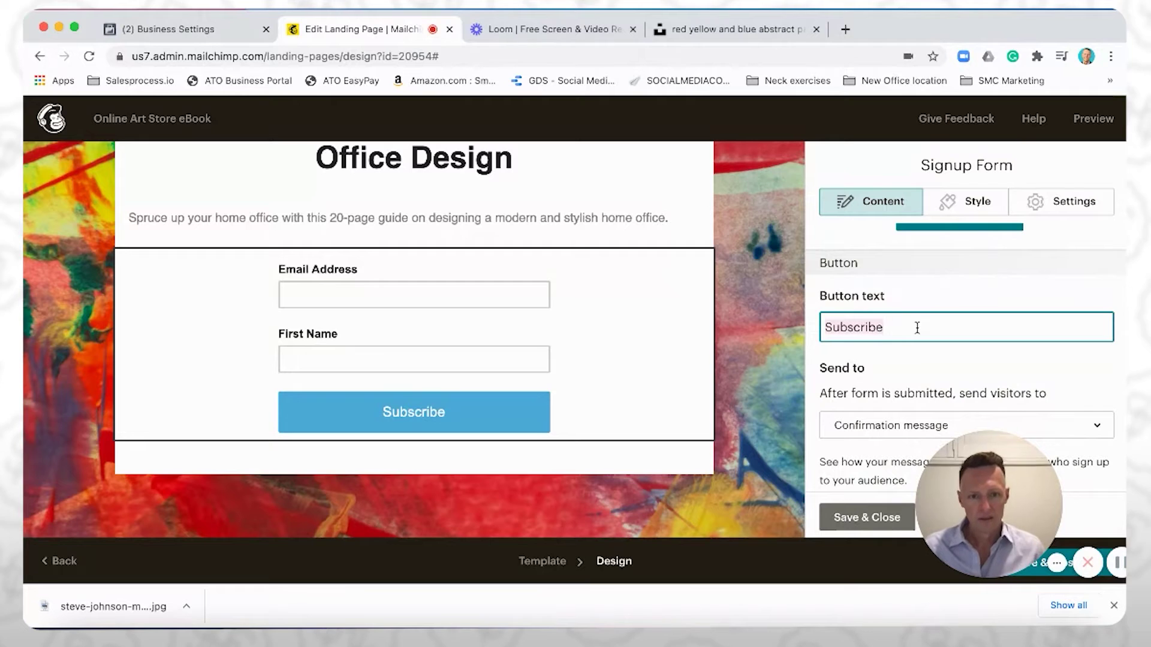
type("Download ")
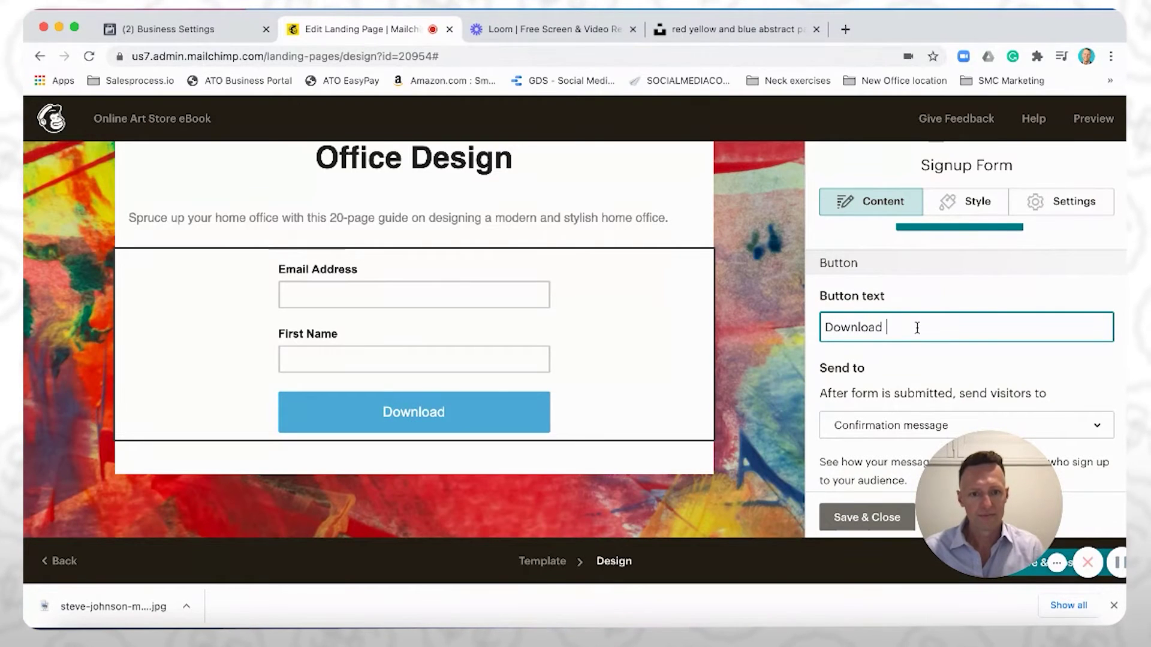
type("Now")
left_click(867, 518)
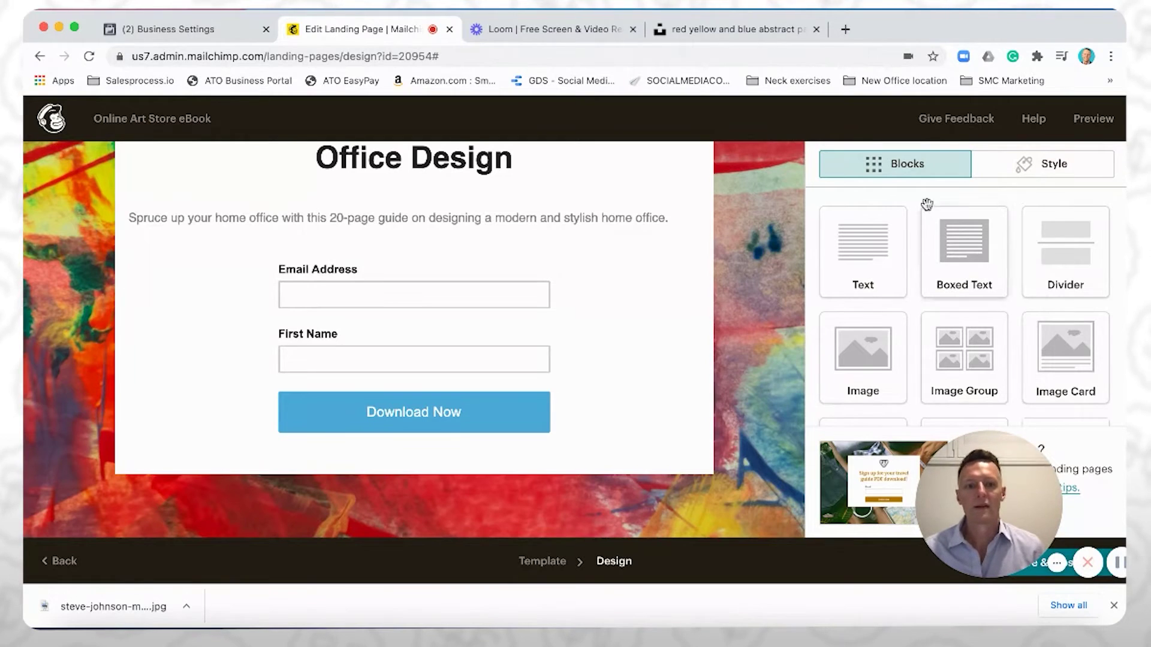
Drag items in the design editor, then save the landing page design
left_click_drag(997, 487, 829, 478)
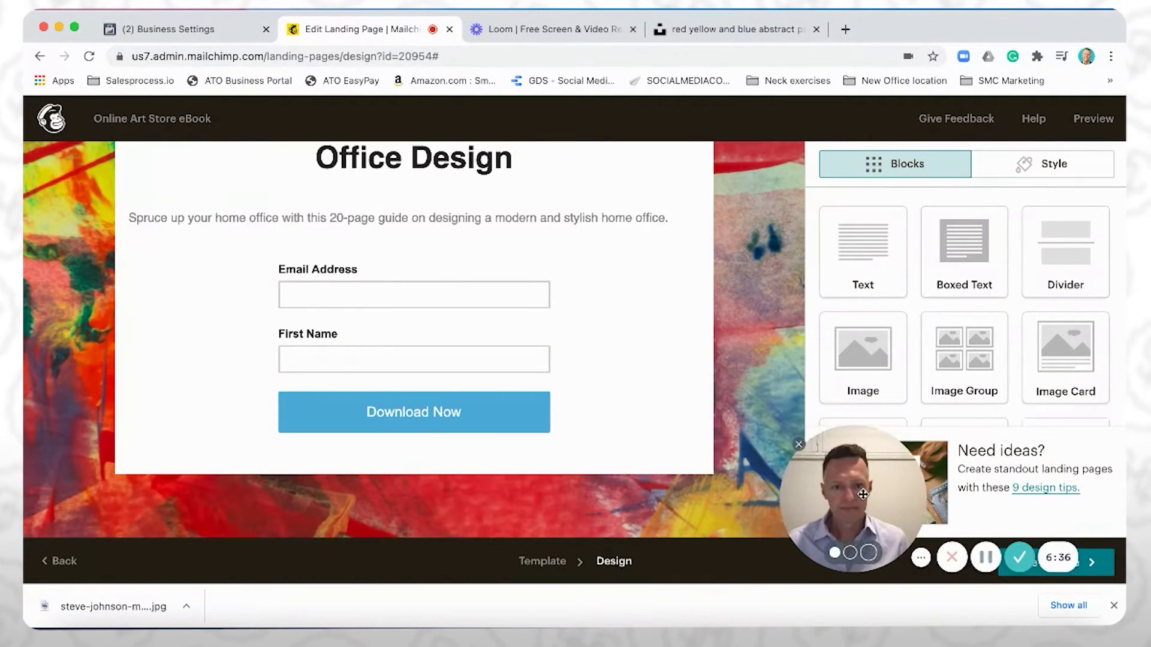
left_click_drag(862, 494, 598, 470)
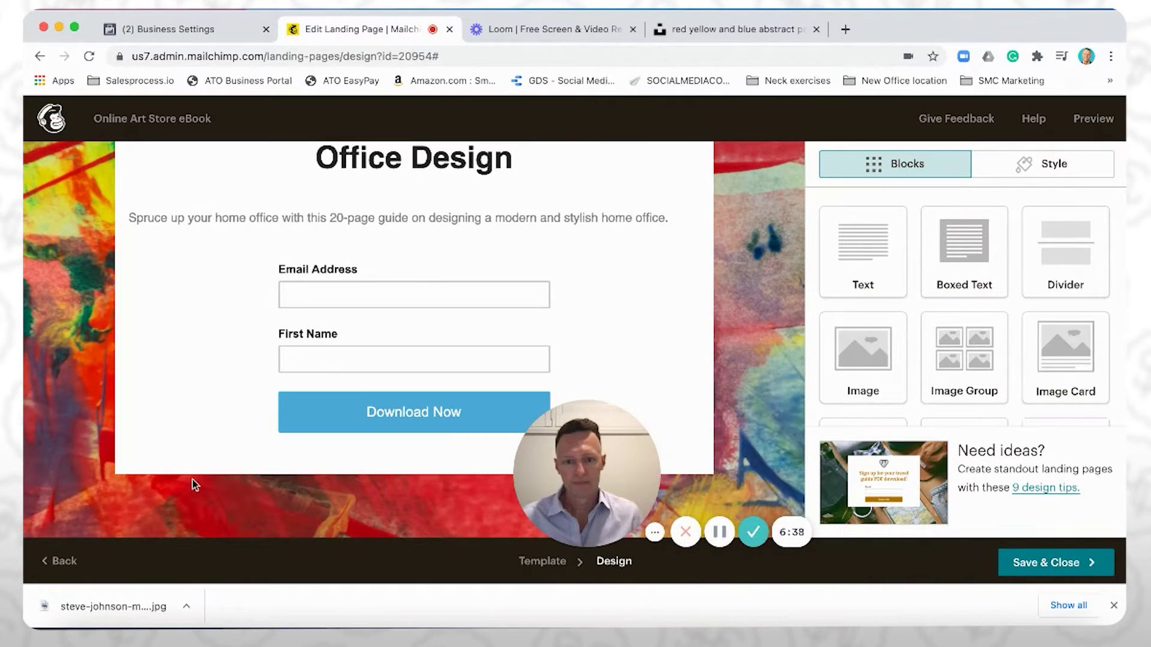
left_click_drag(592, 482, 108, 511)
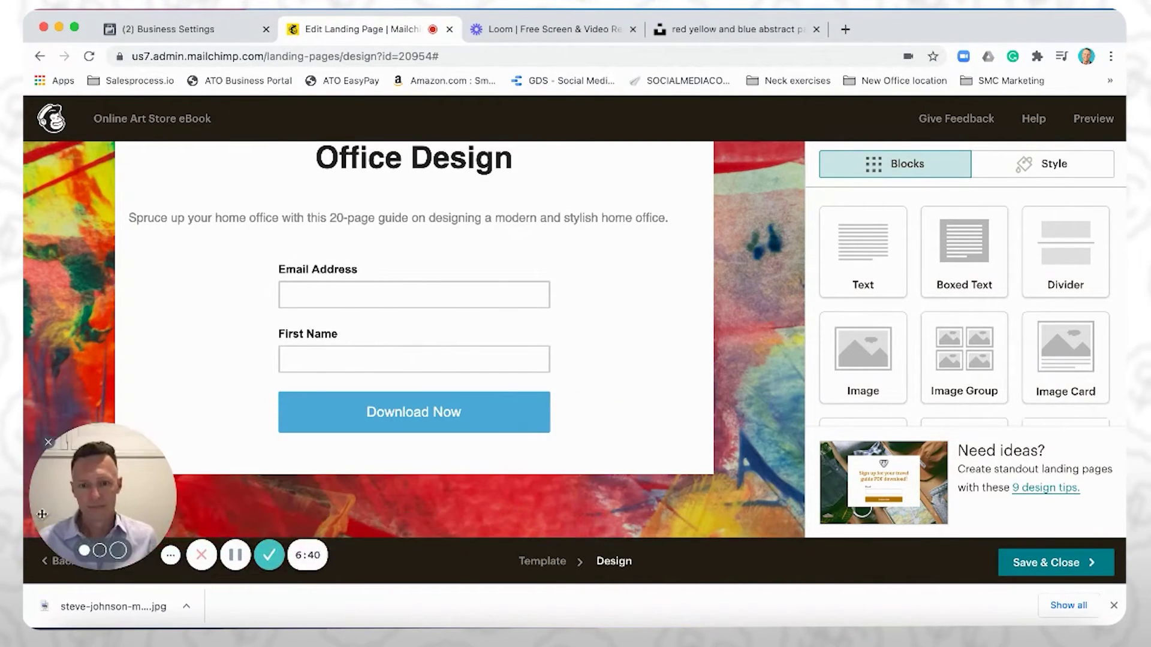
left_click(1029, 568)
Finish saving the design and scroll the page overview down to Settings & Tracking
left_click(1113, 605)
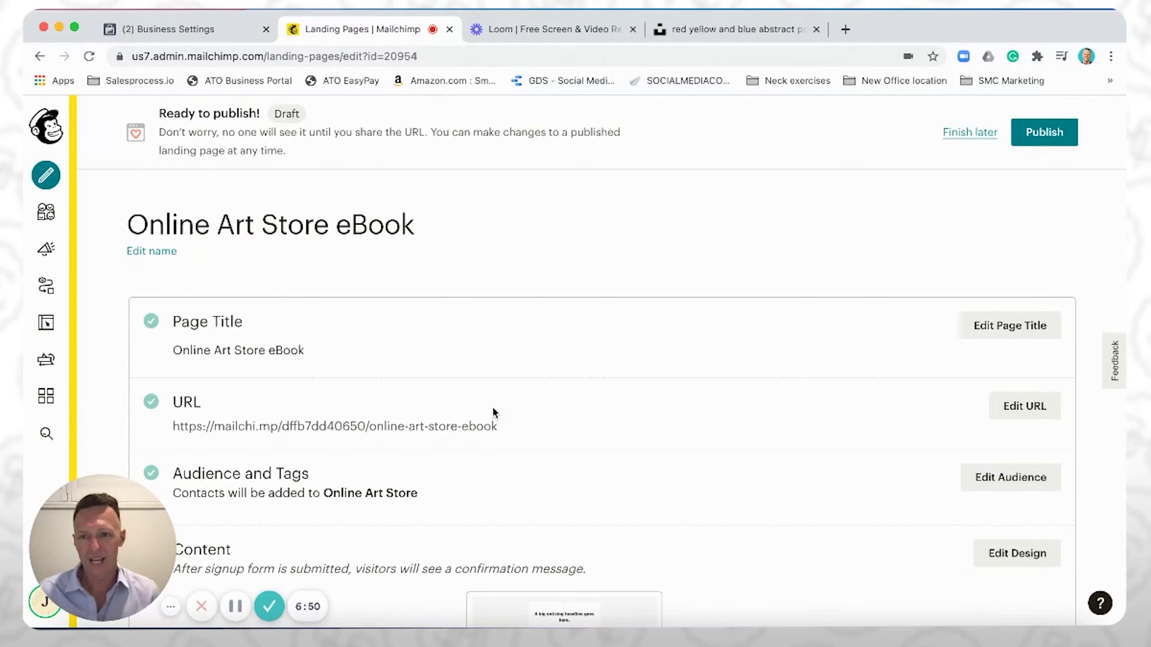
scroll(492, 407, "down", 5)
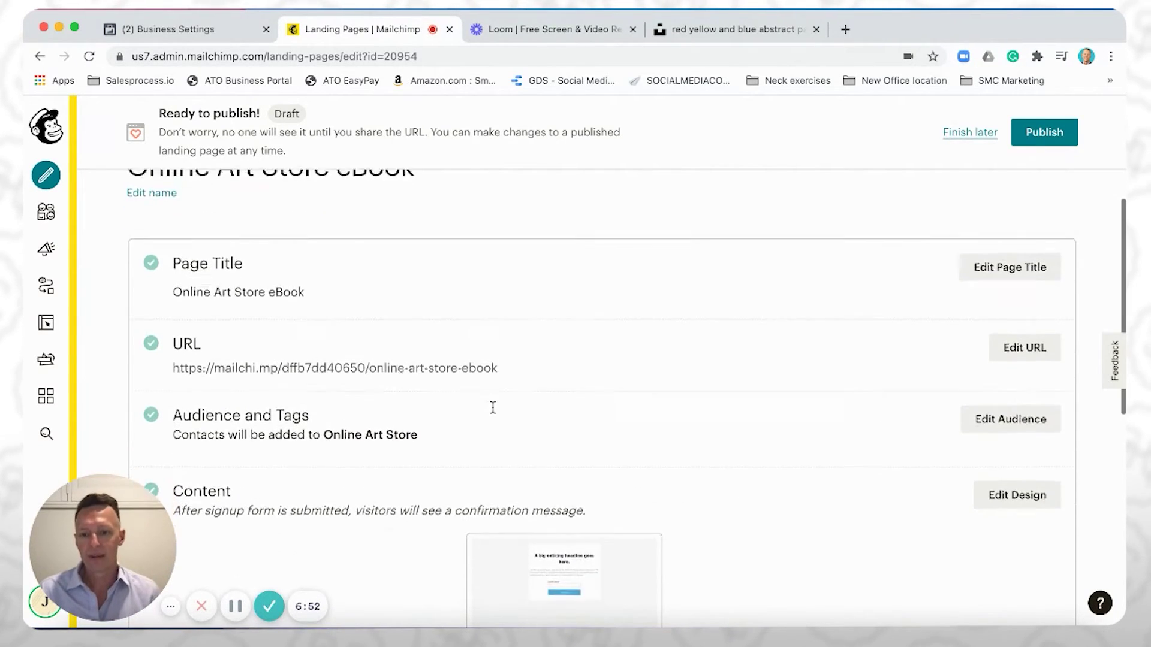
scroll(488, 393, "up", 5)
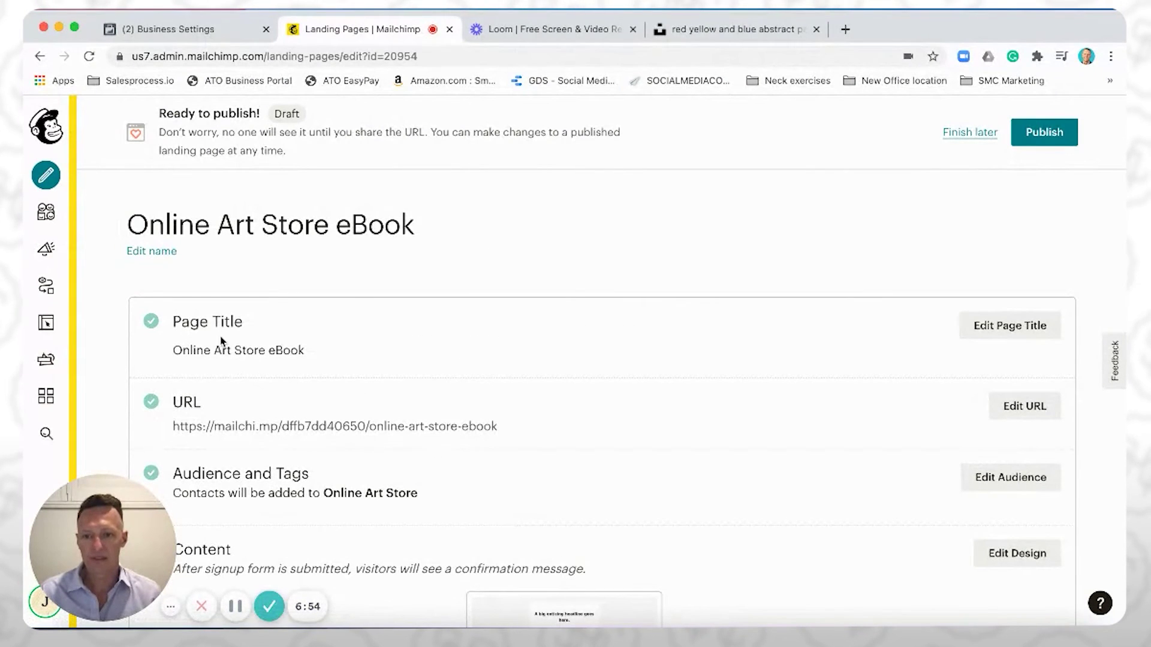
scroll(376, 343, "down", 2)
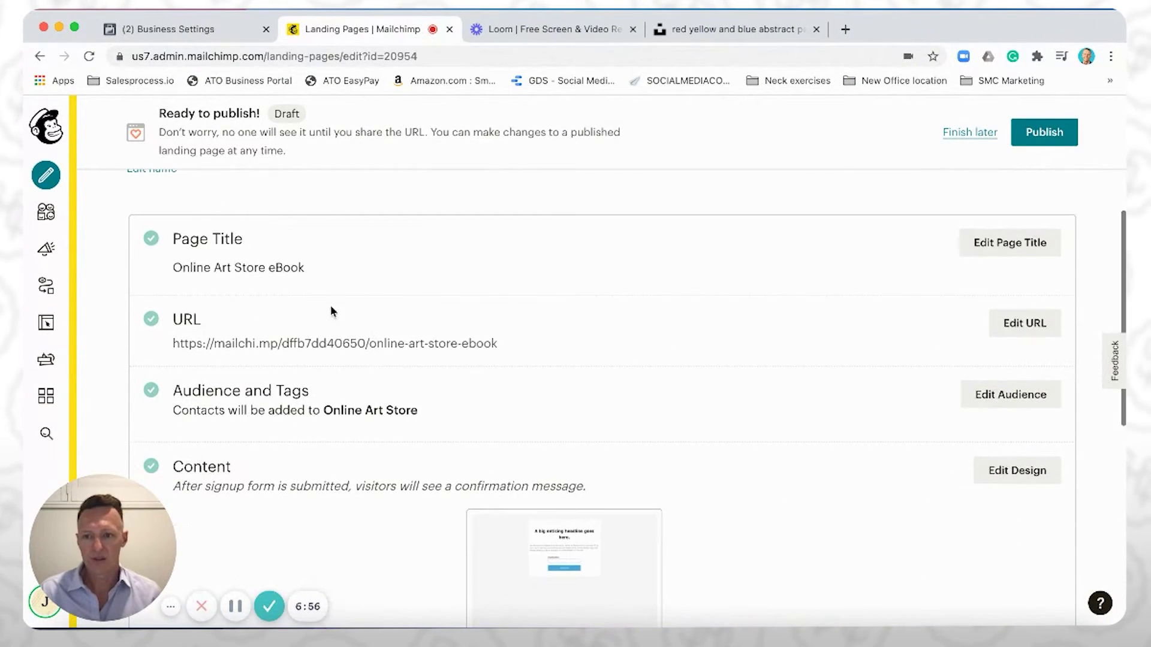
scroll(362, 398, "down", 4)
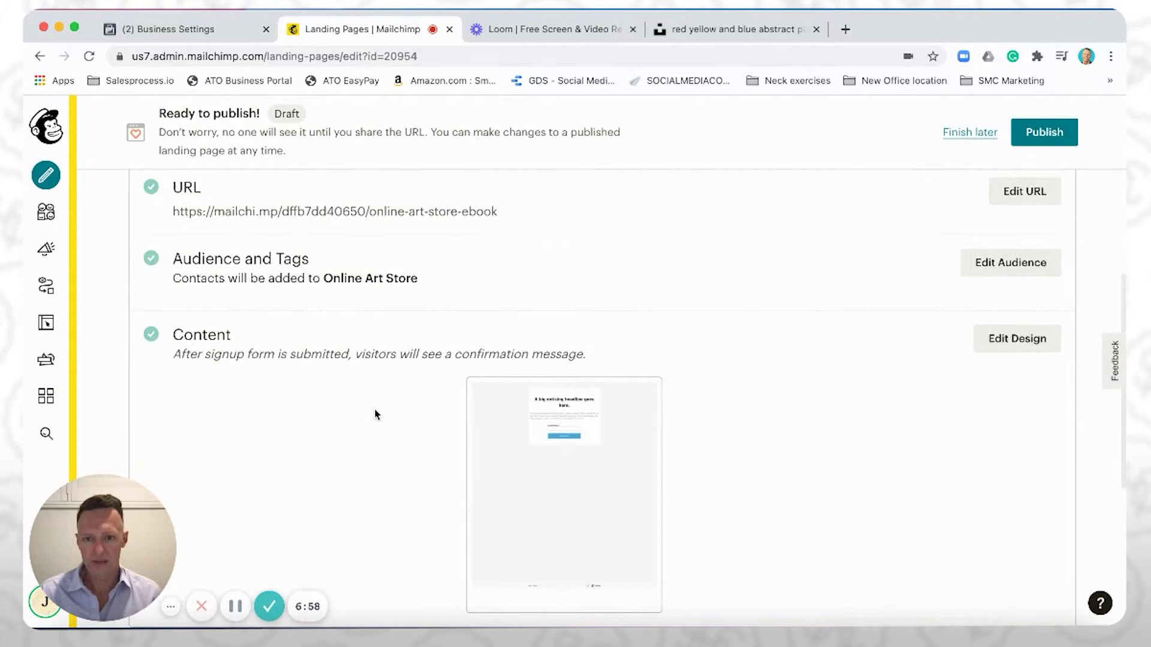
scroll(335, 547, "down", 5)
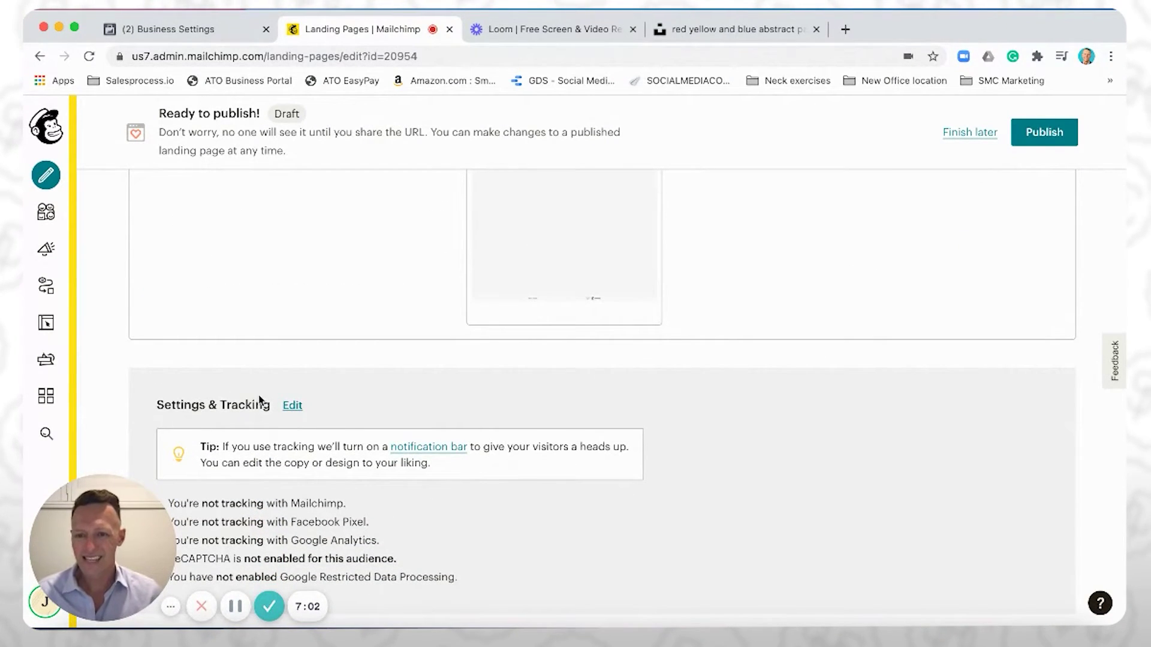
Enable Track with Facebook Pixel and expand the Use an existing Pixel ID field
left_click(293, 405)
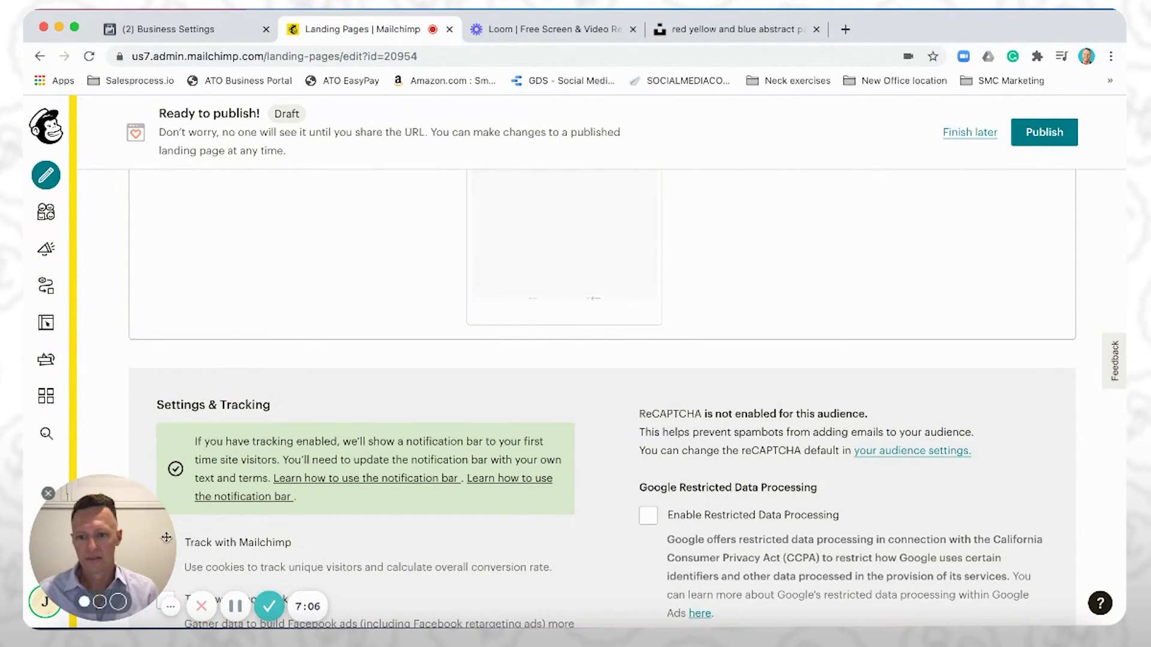
scroll(487, 499, "down", 4)
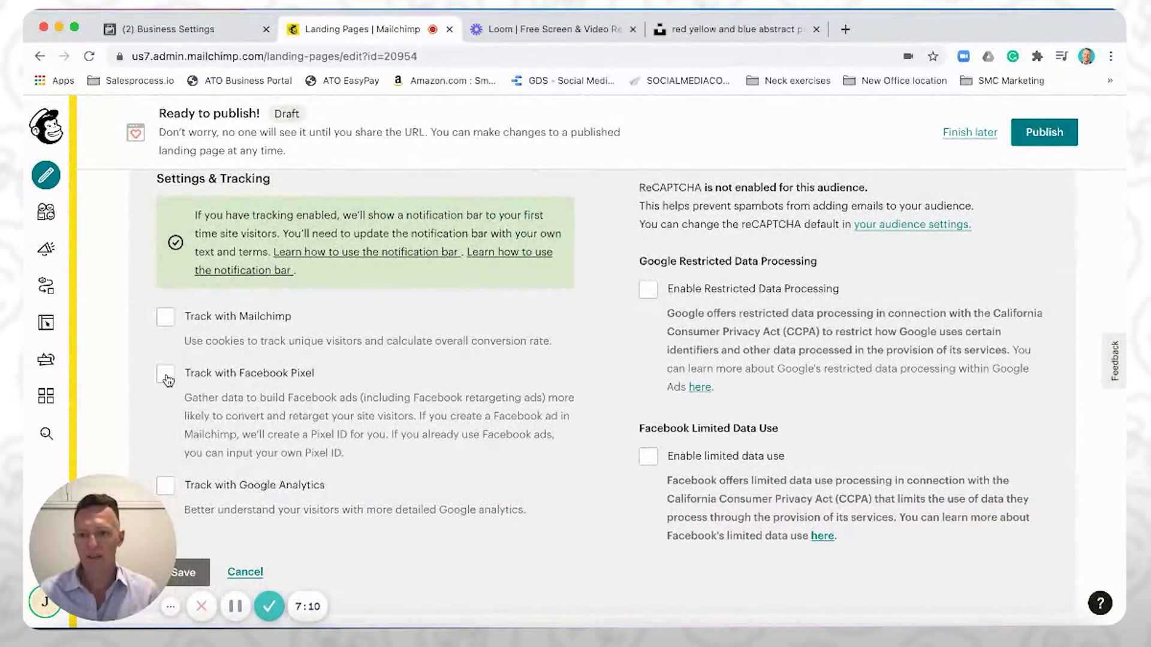
left_click(166, 376)
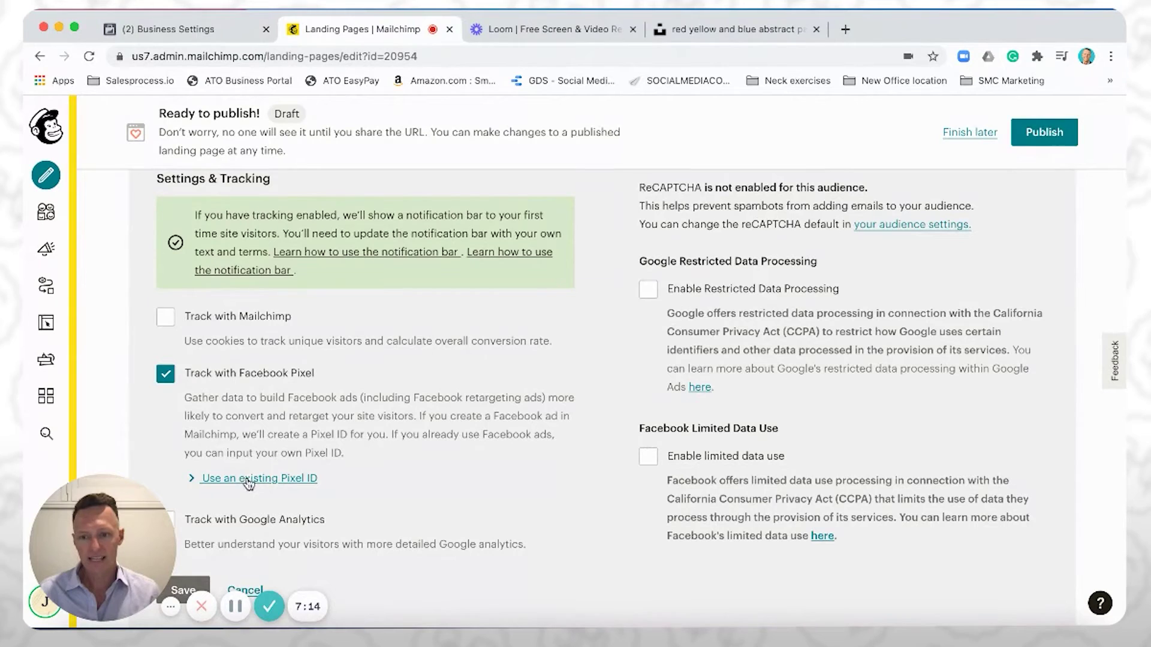
left_click(273, 479)
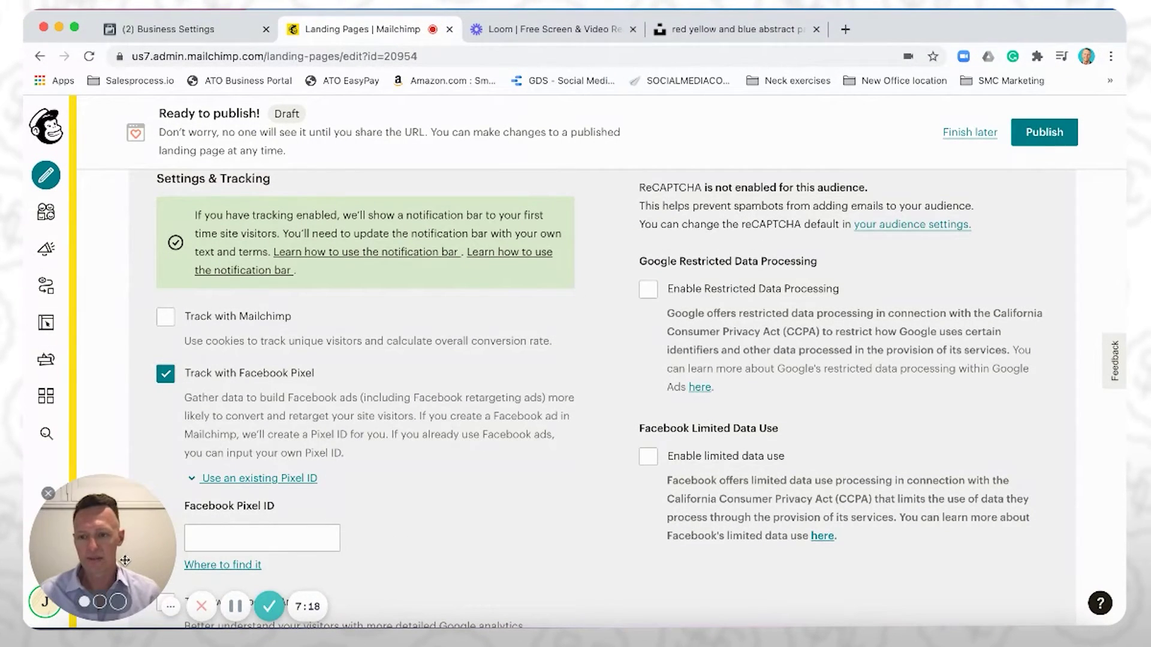
left_click_drag(102, 545, 906, 571)
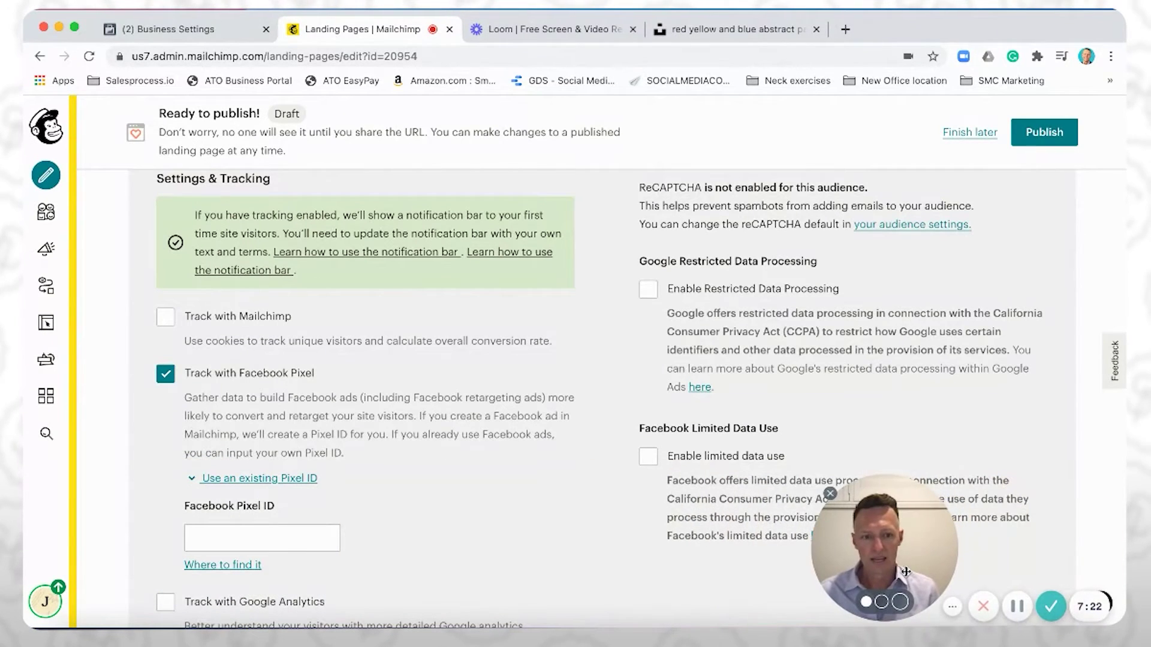
left_click(214, 30)
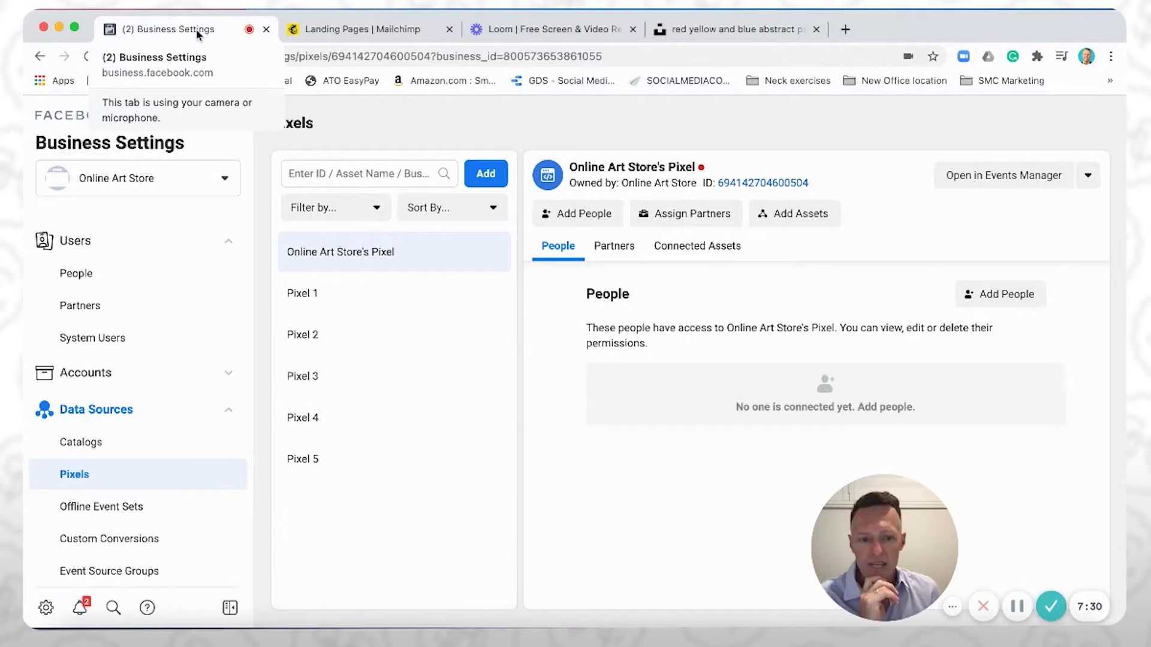
left_click(754, 184)
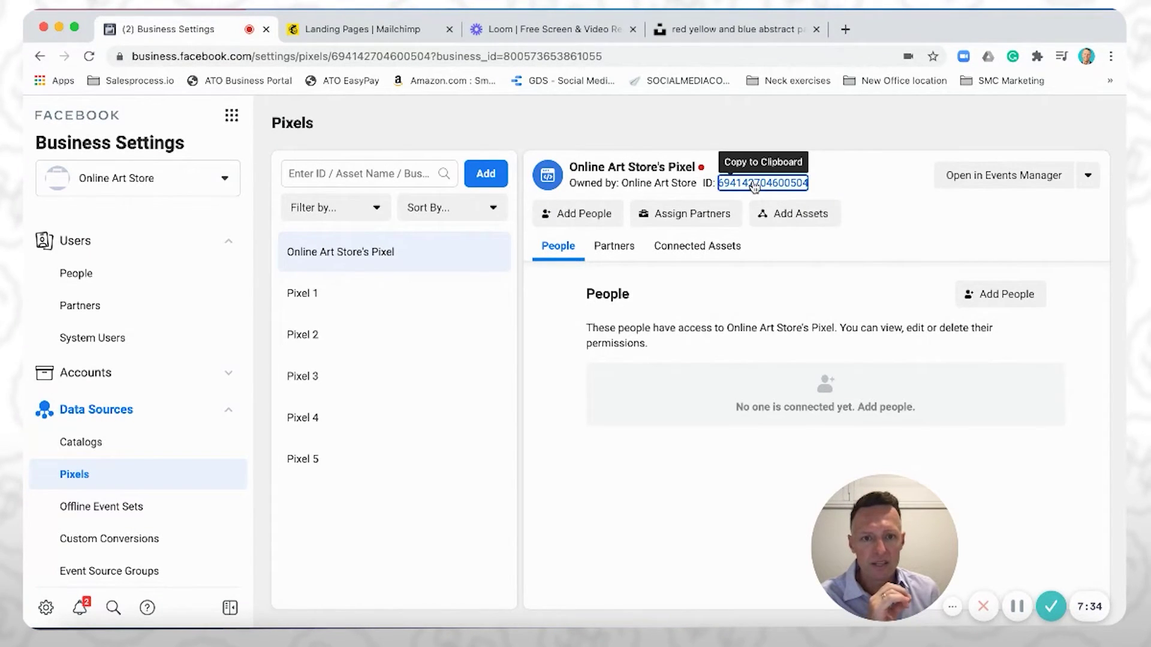
left_click(372, 24)
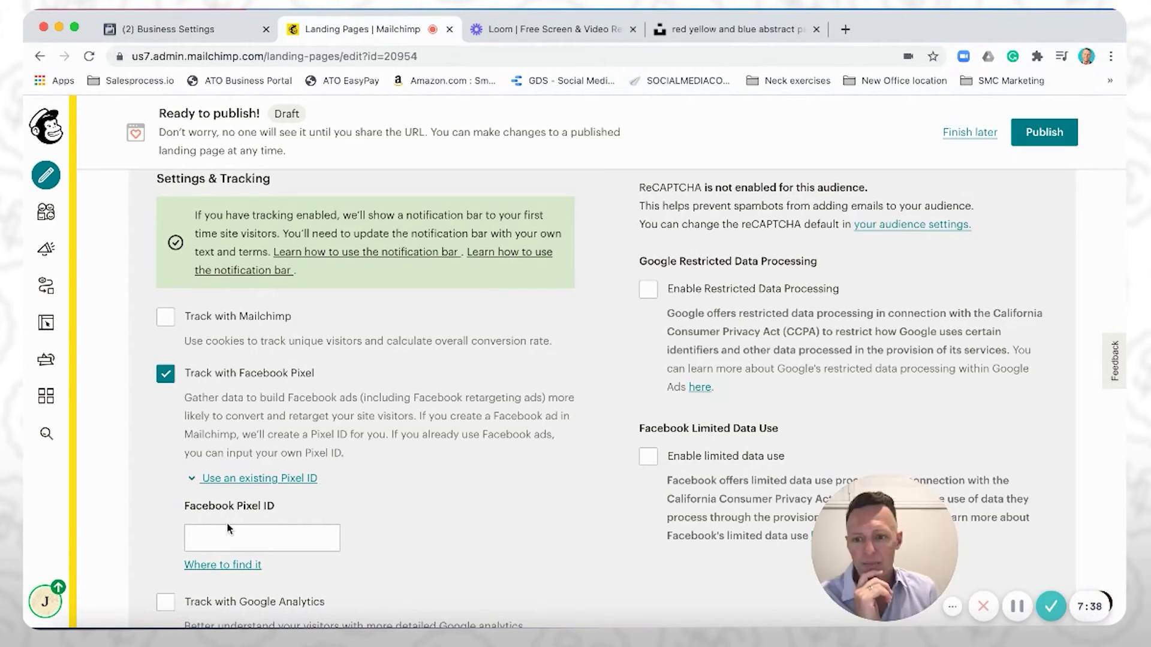
Paste the copied Pixel ID into the Facebook Pixel ID field
left_click(241, 540)
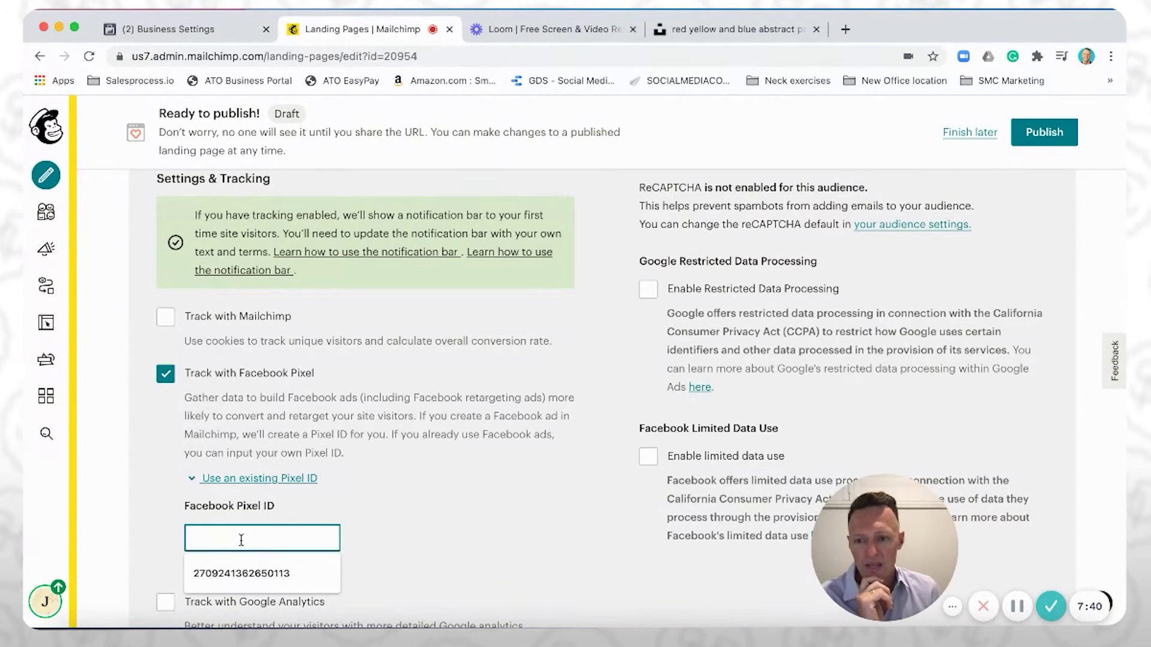
right_click(242, 543)
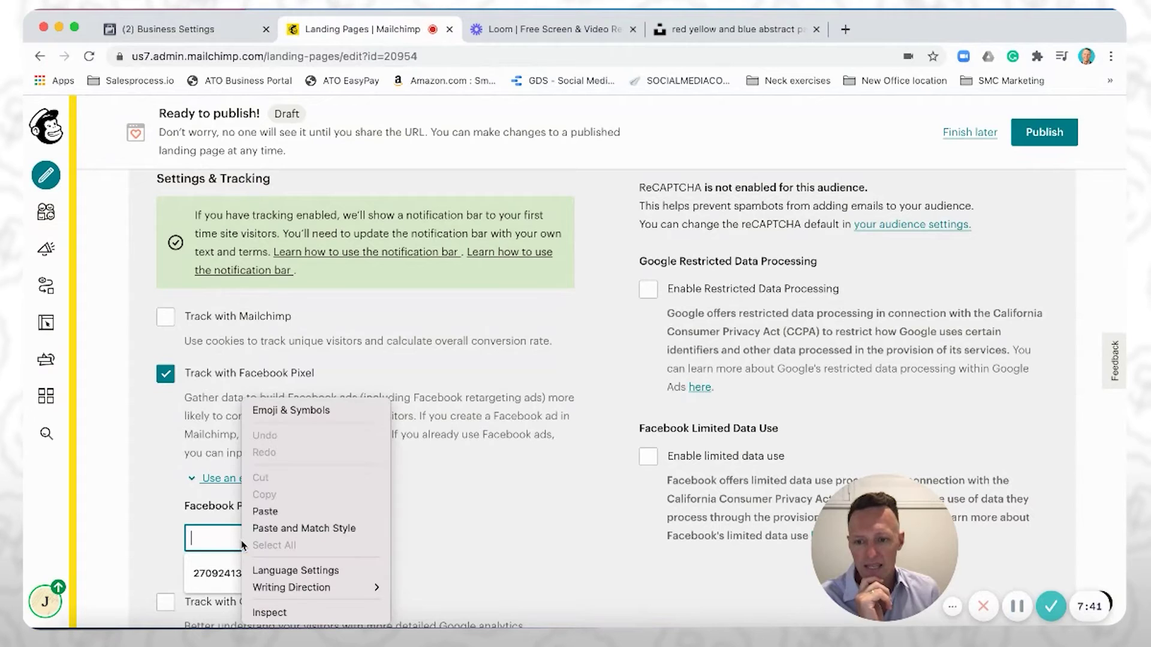
left_click(262, 512)
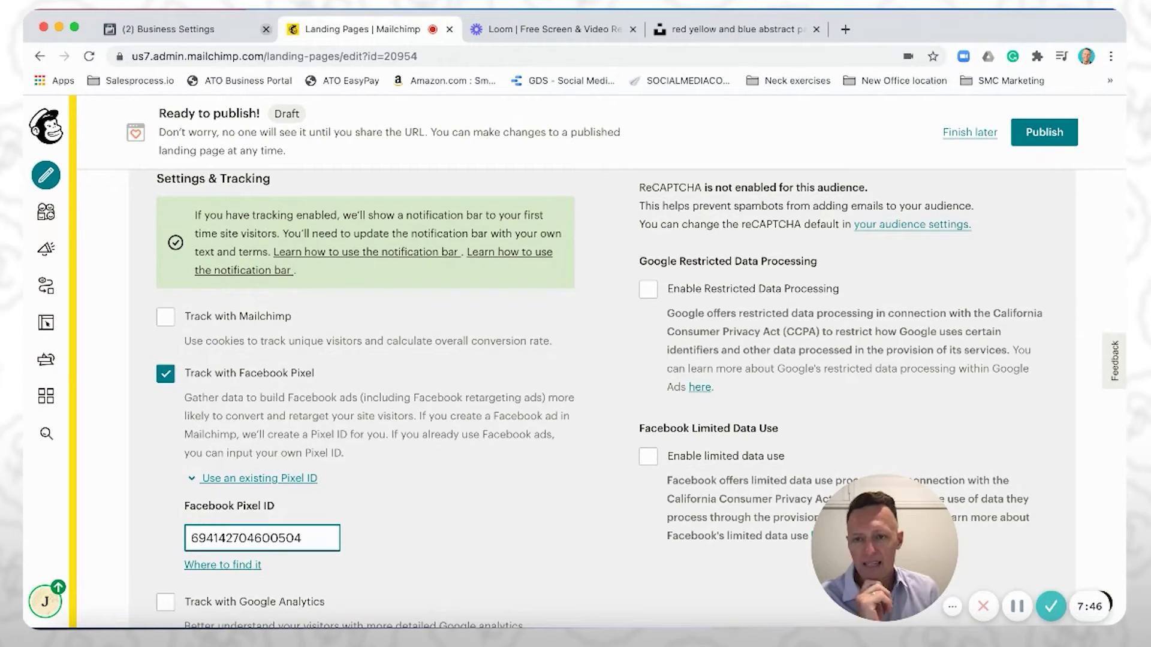
left_click(211, 23)
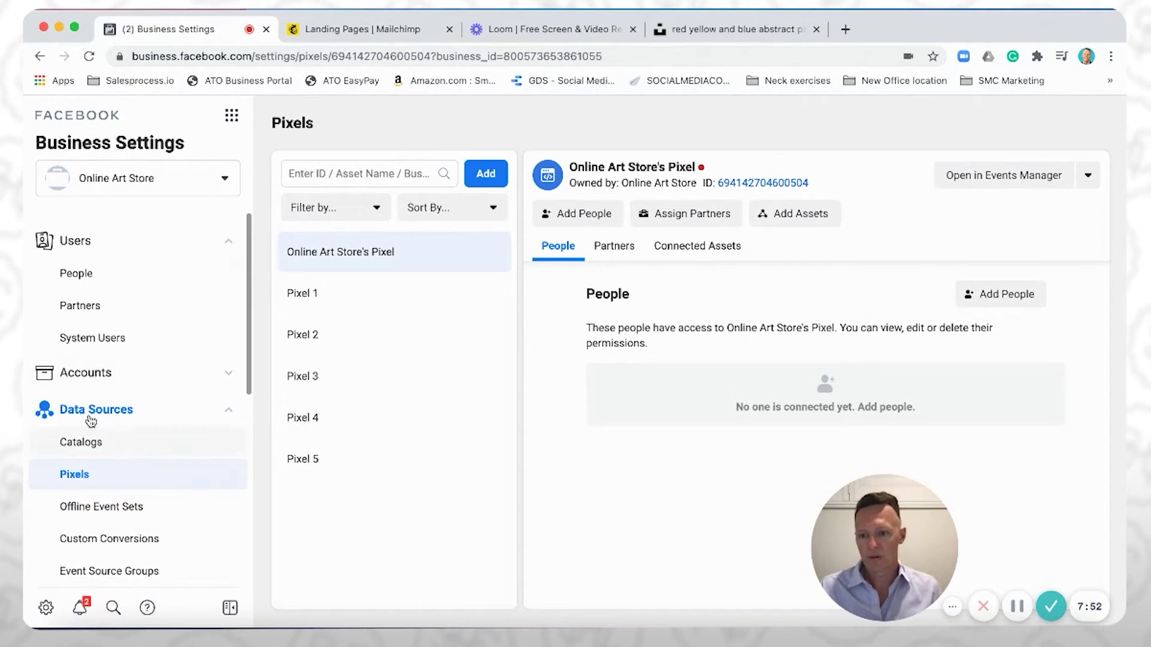
left_click(349, 30)
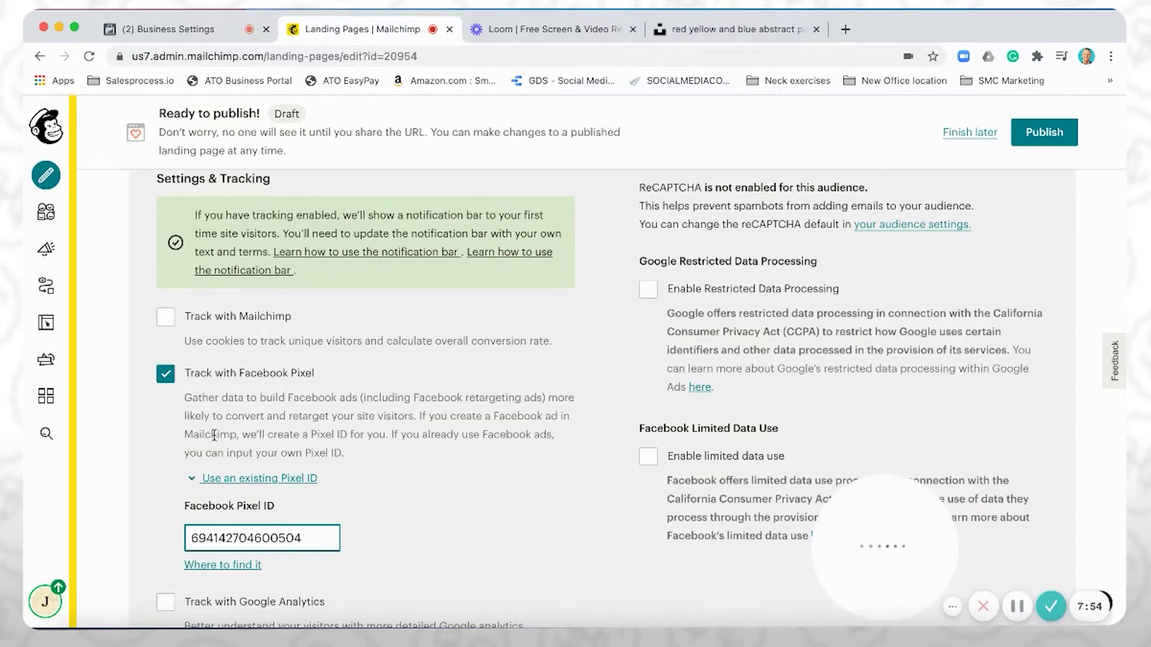
Save the Facebook Pixel tracking settings and review the landing page overview
scroll(181, 557, "down", 3)
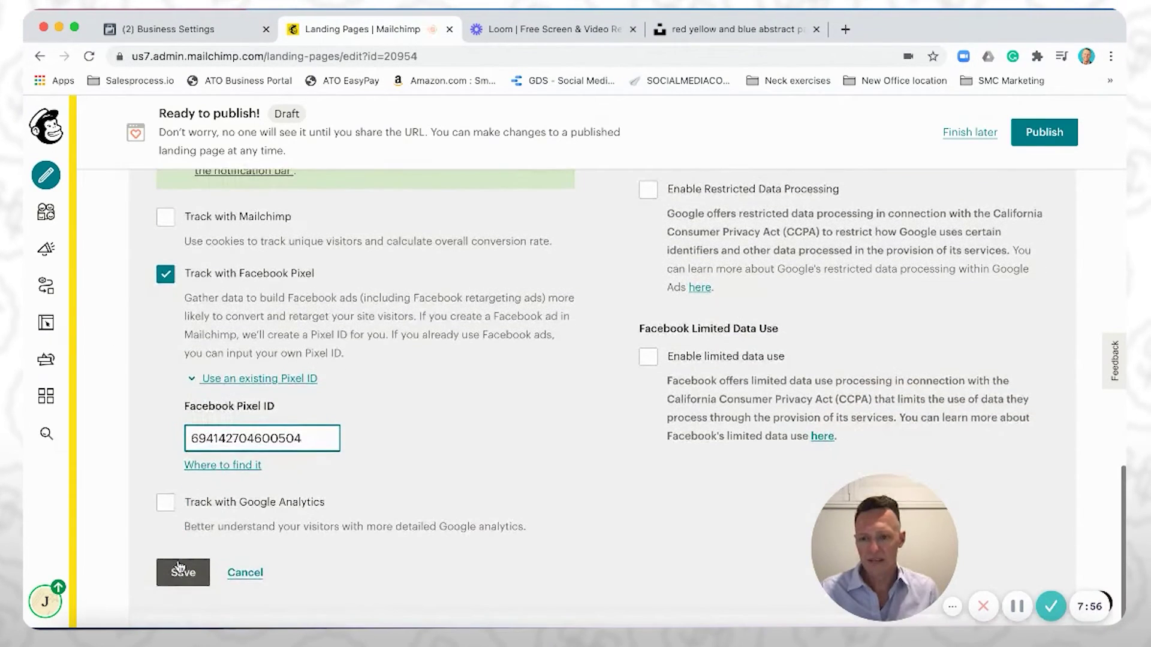
left_click(183, 574)
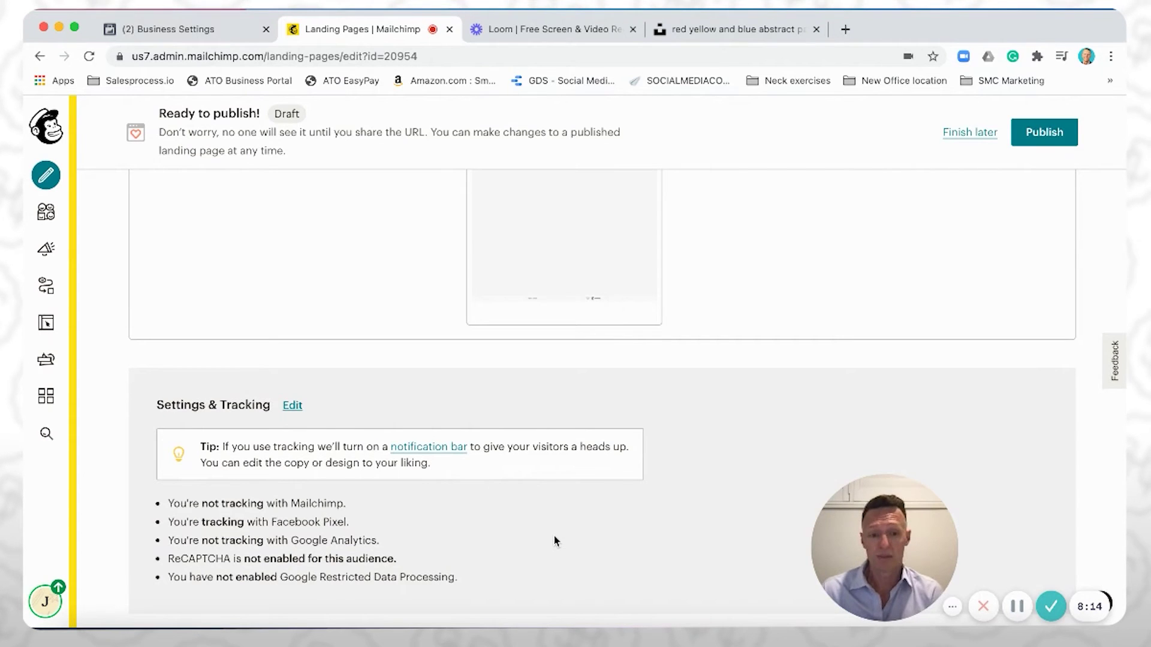
scroll(735, 430, "up", 3)
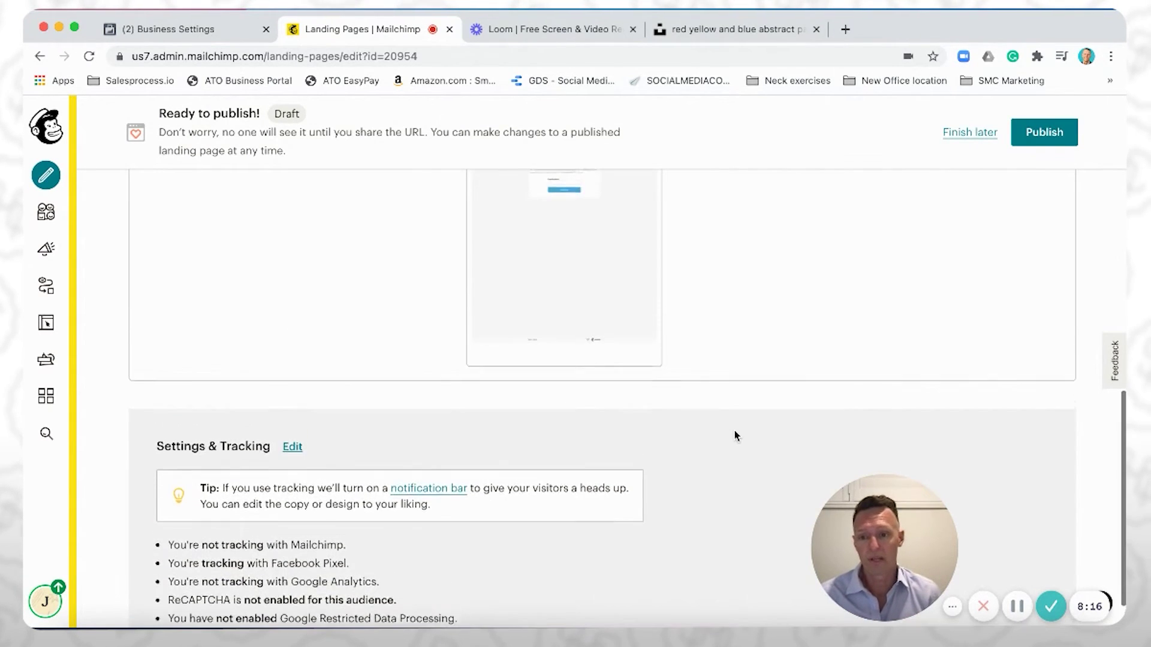
scroll(735, 430, "up", 2)
scroll(735, 430, "down", 5)
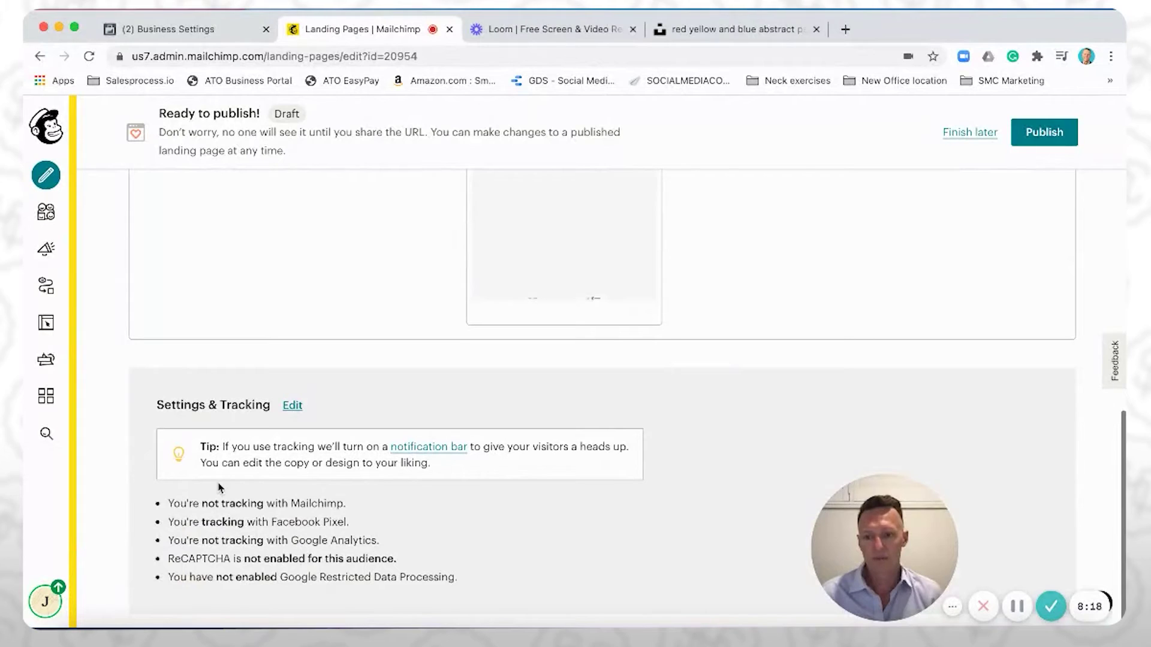
scroll(729, 372, "up", 10)
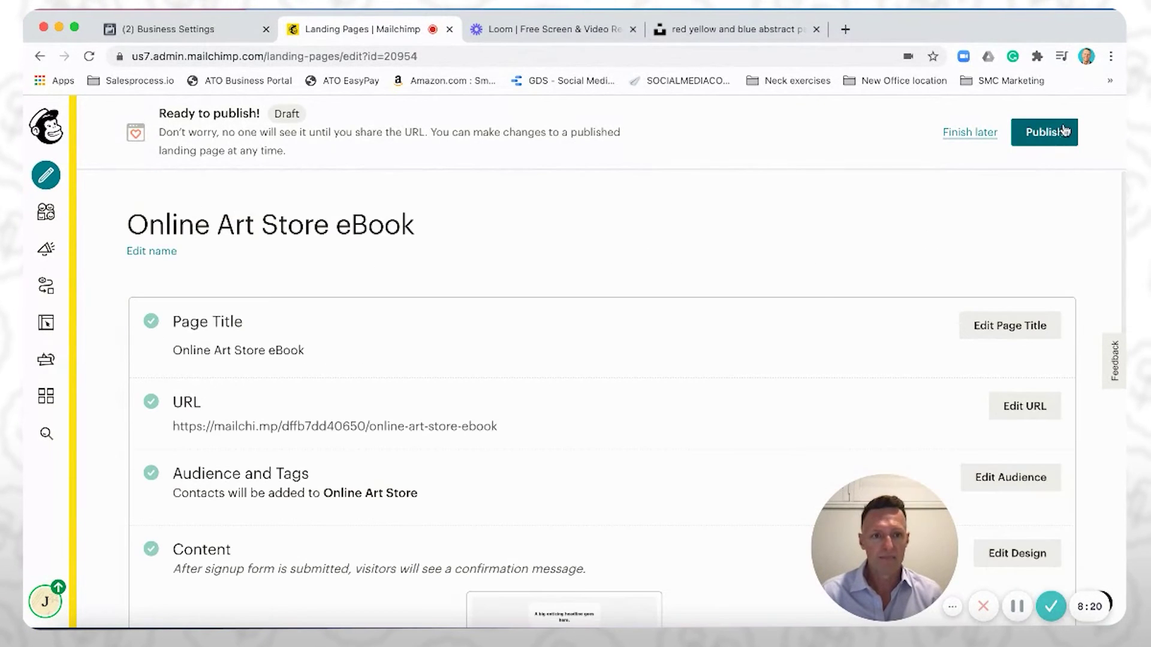
Publish the Online Art Store eBook landing page live on mailchi.mp
left_click(1043, 135)
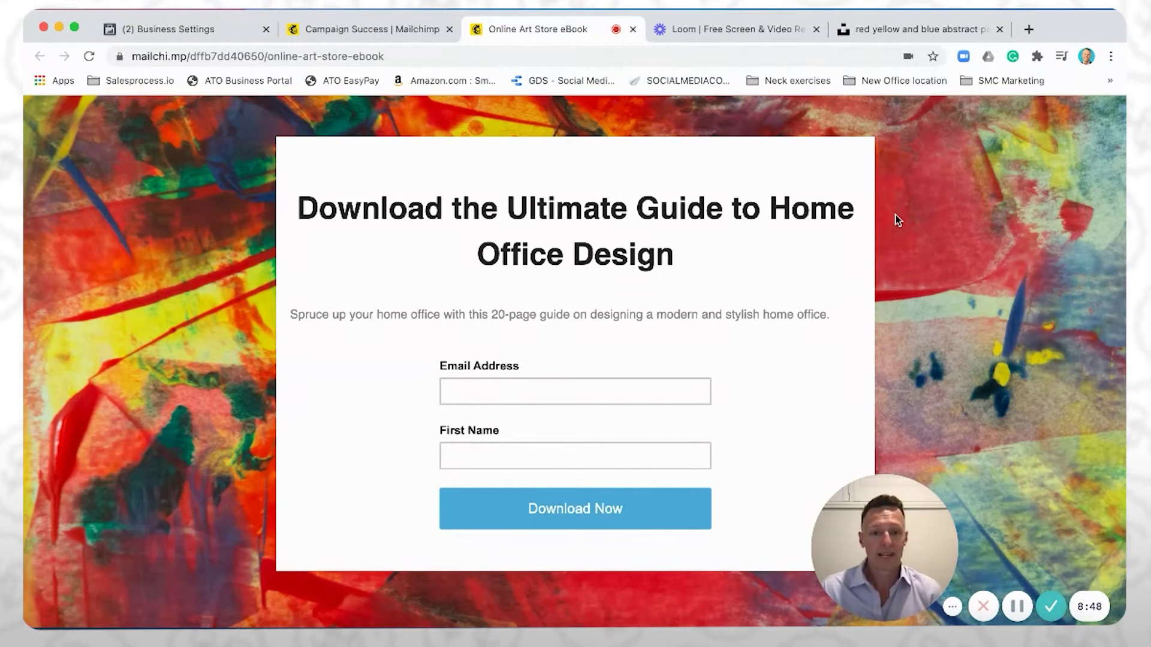
left_click(1029, 34)
Search Google for 'facebook pixel helper'
type("facebook b")
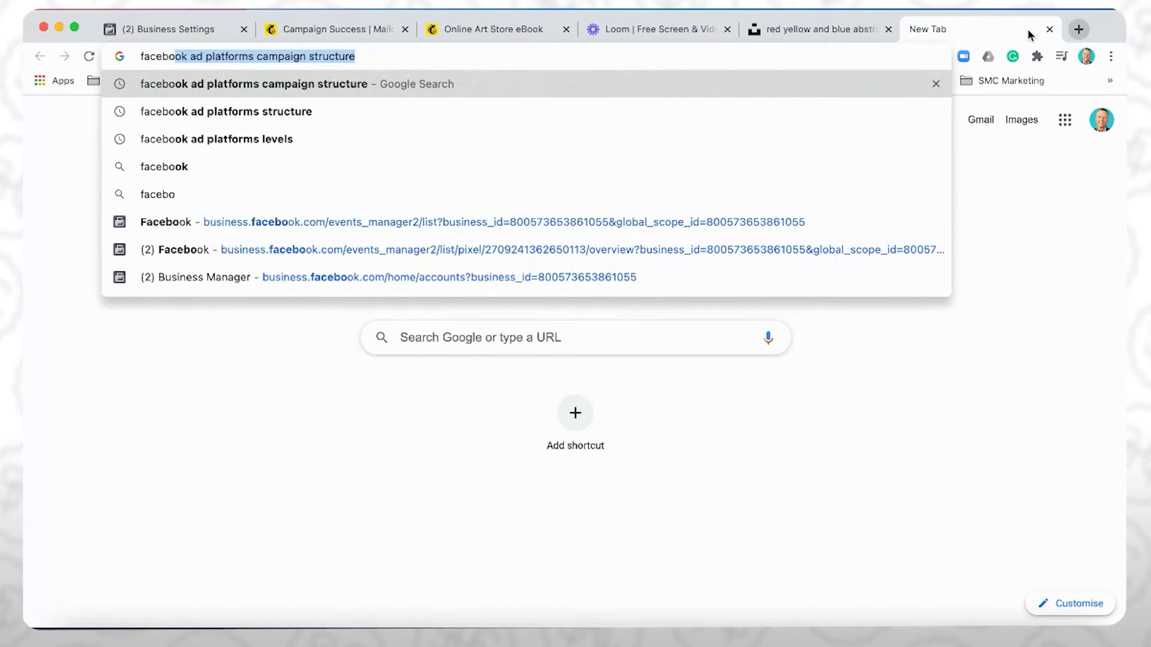
key("BackSpace")
type("pixel")
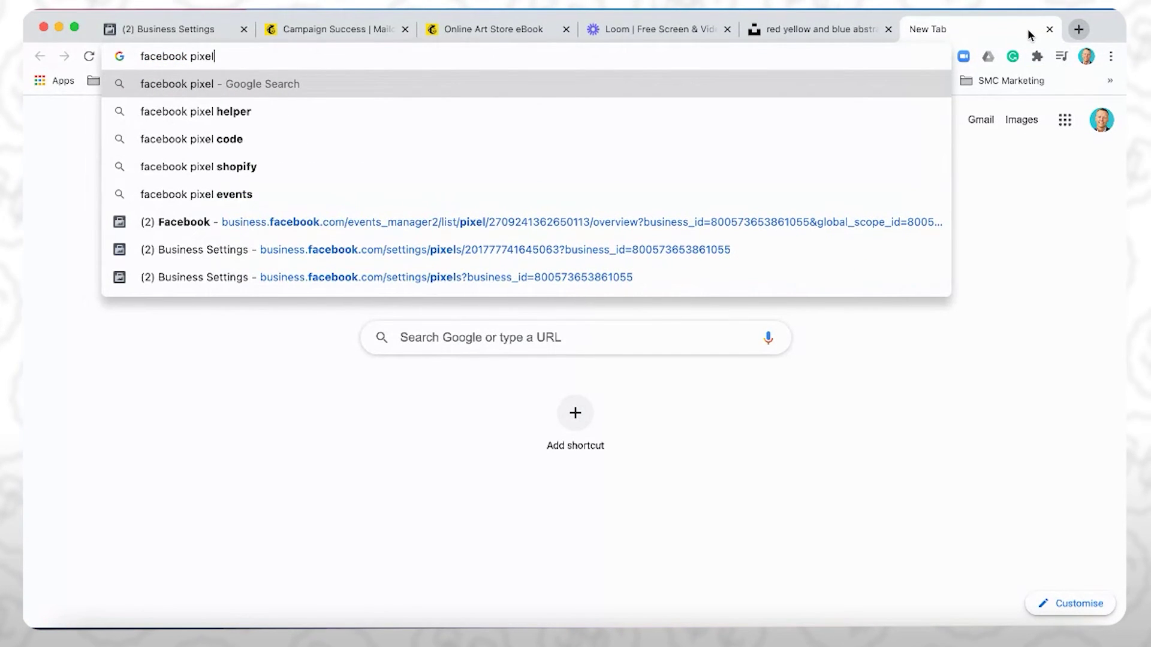
type(" helper")
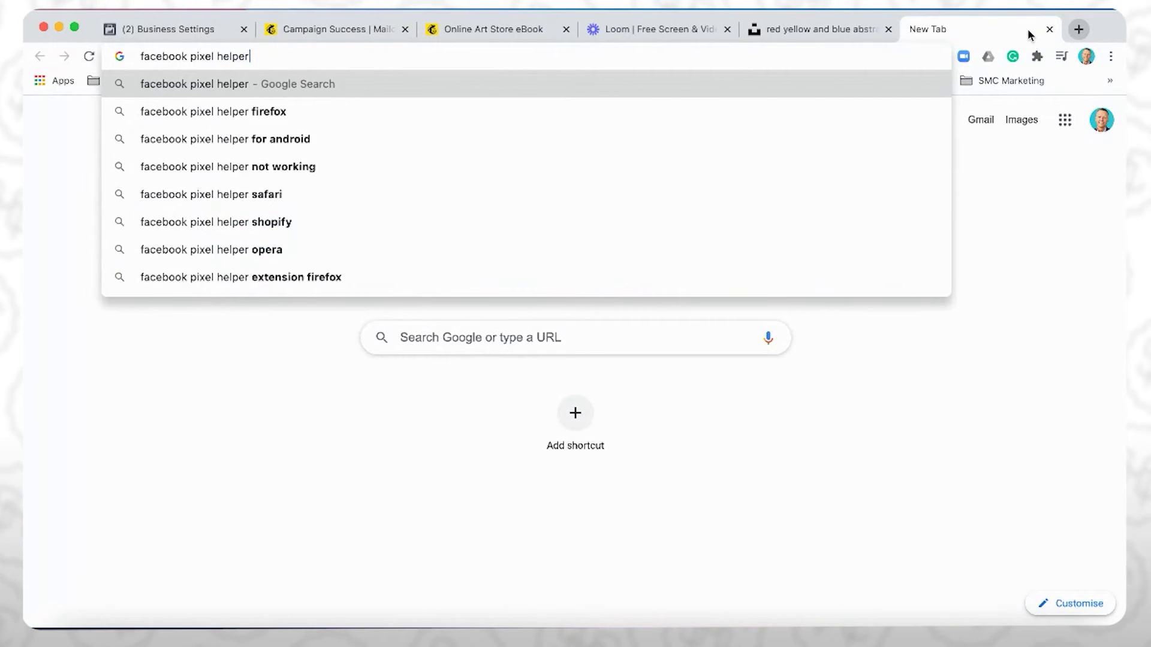
key("Return")
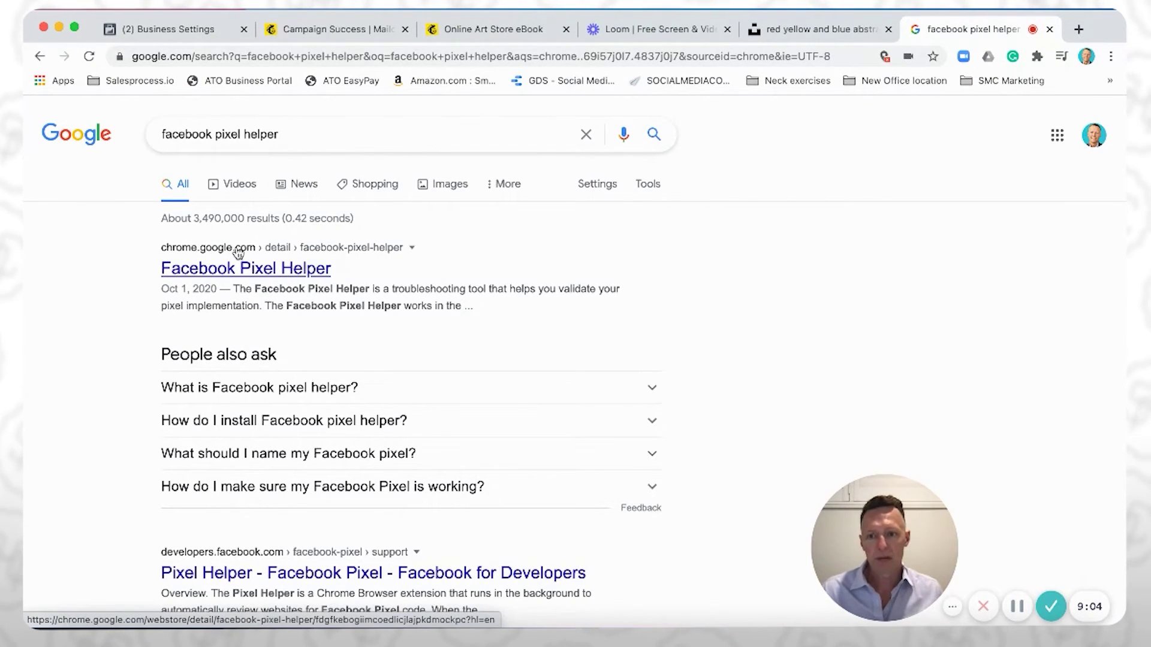
Install the Facebook Pixel Helper extension from its Chrome Web Store listing
left_click(250, 271)
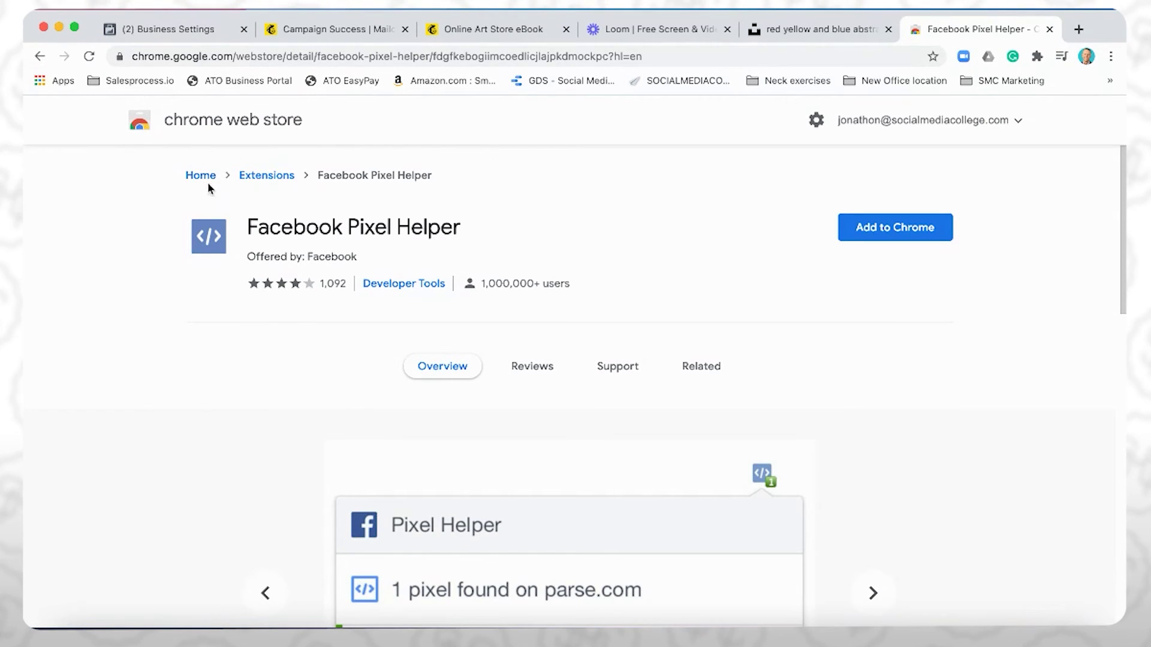
left_click(894, 229)
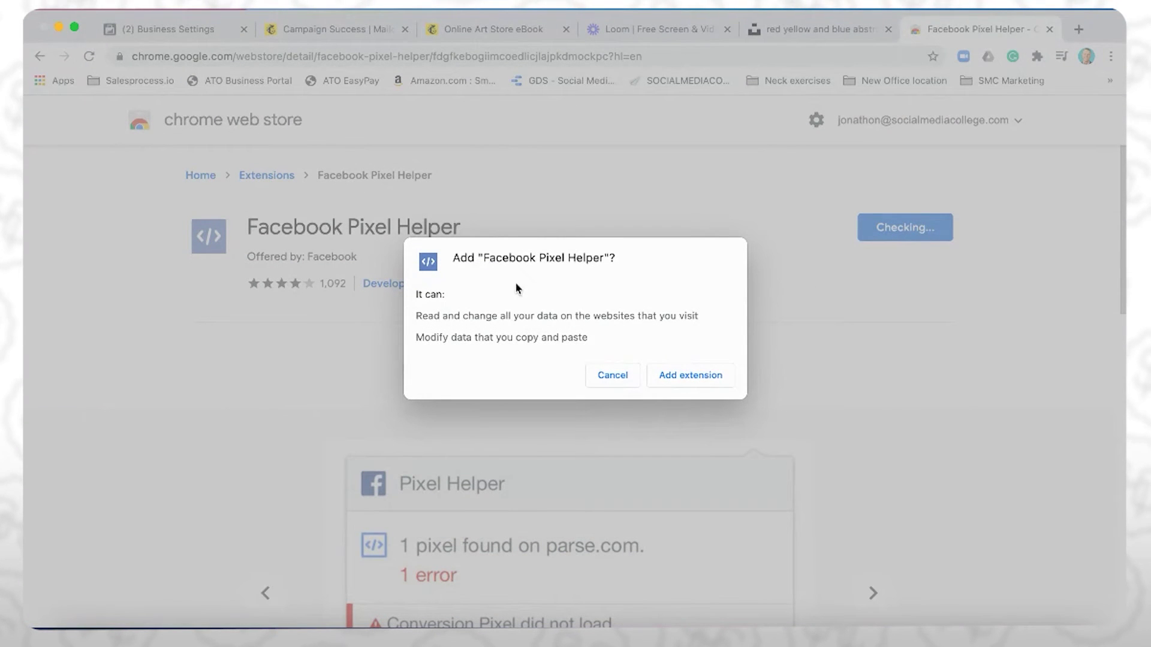
left_click(685, 375)
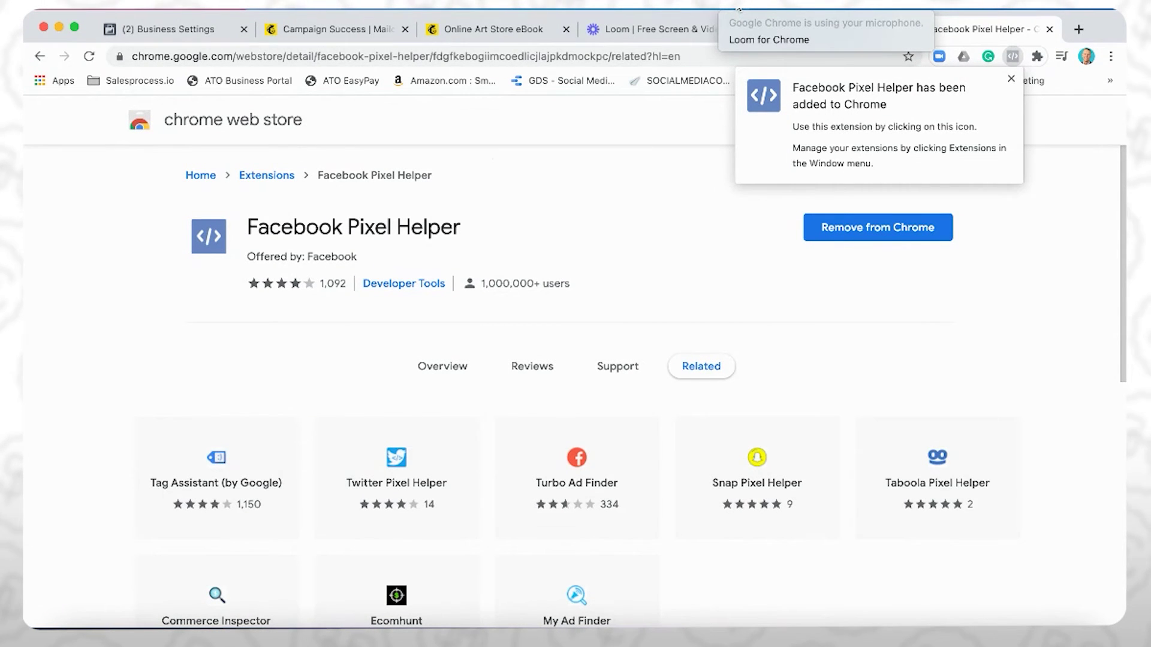
left_click(641, 29)
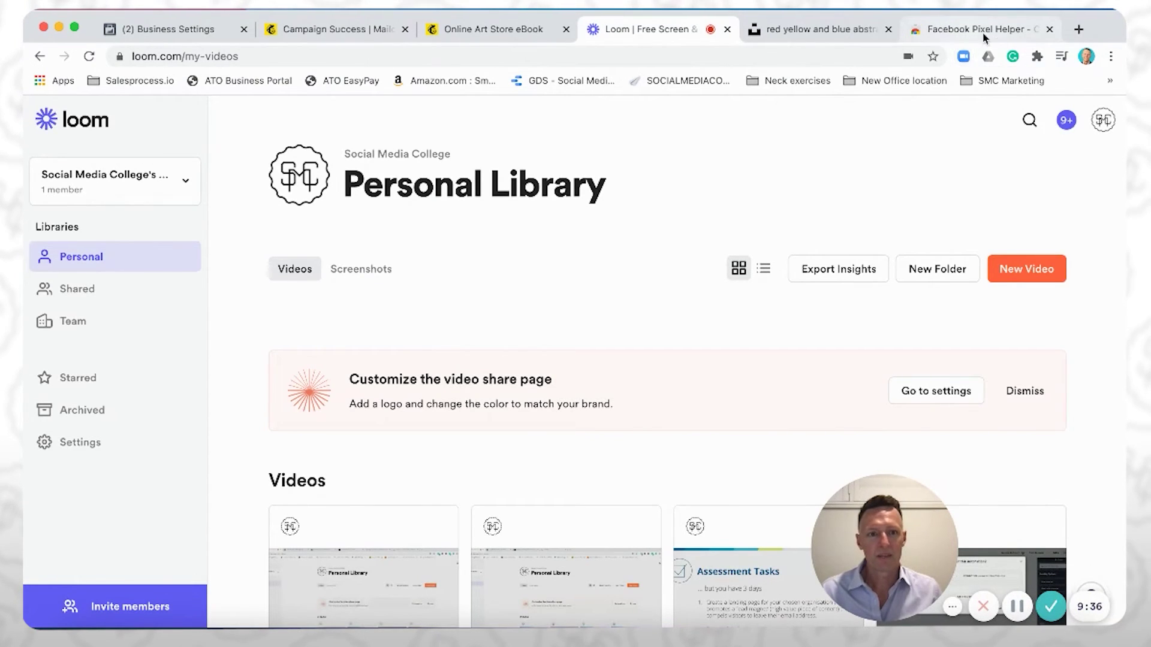
Pin Facebook Pixel Helper to the Chrome toolbar and go back to the live landing page
left_click(1015, 36)
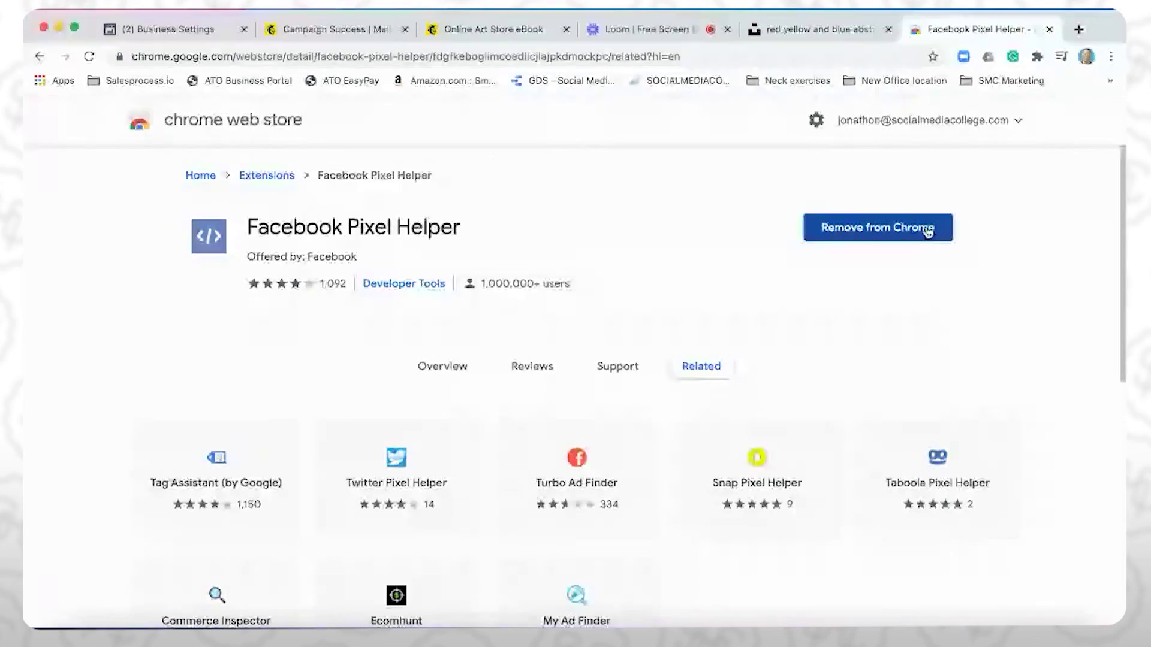
left_click(685, 39)
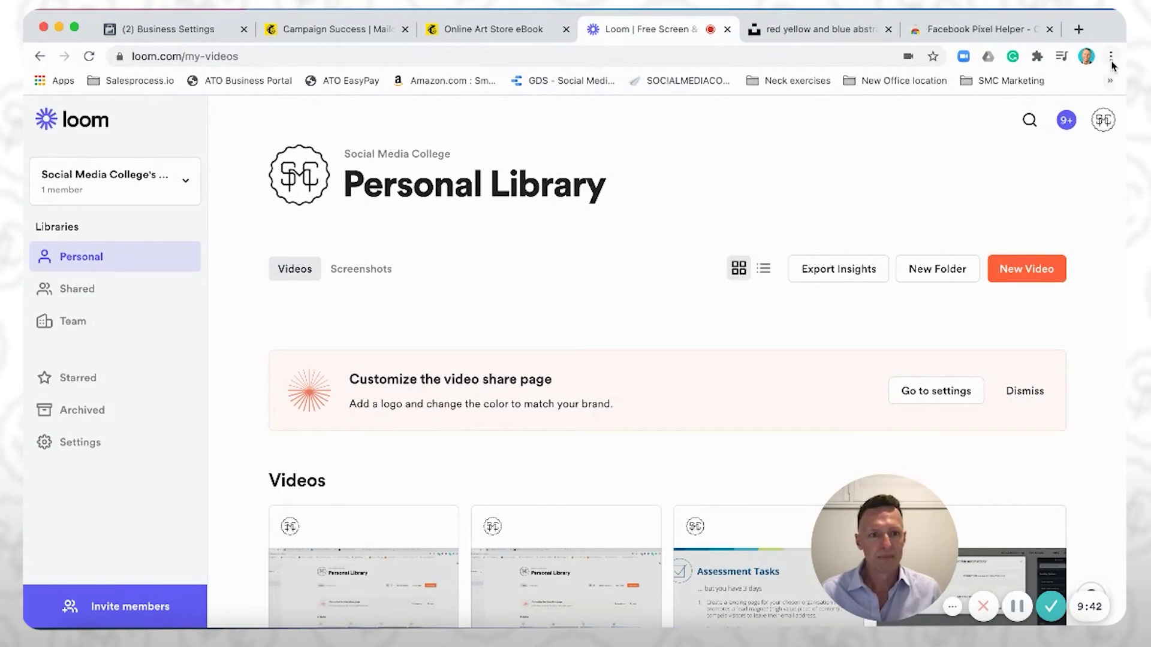
left_click(1111, 58)
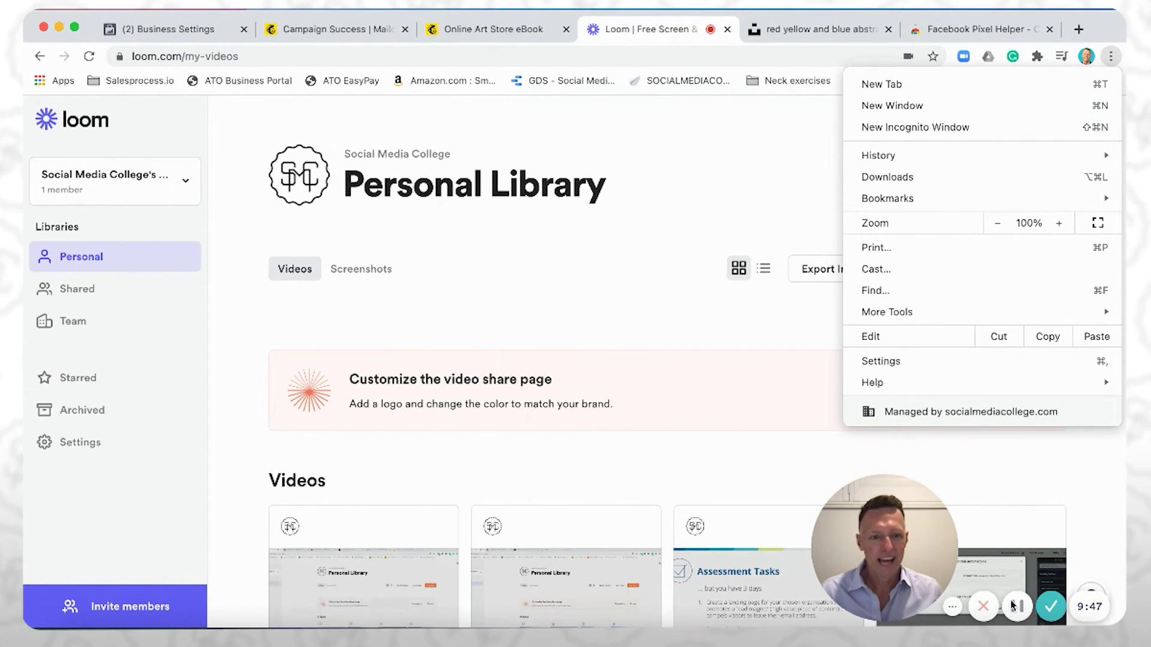
key("Escape")
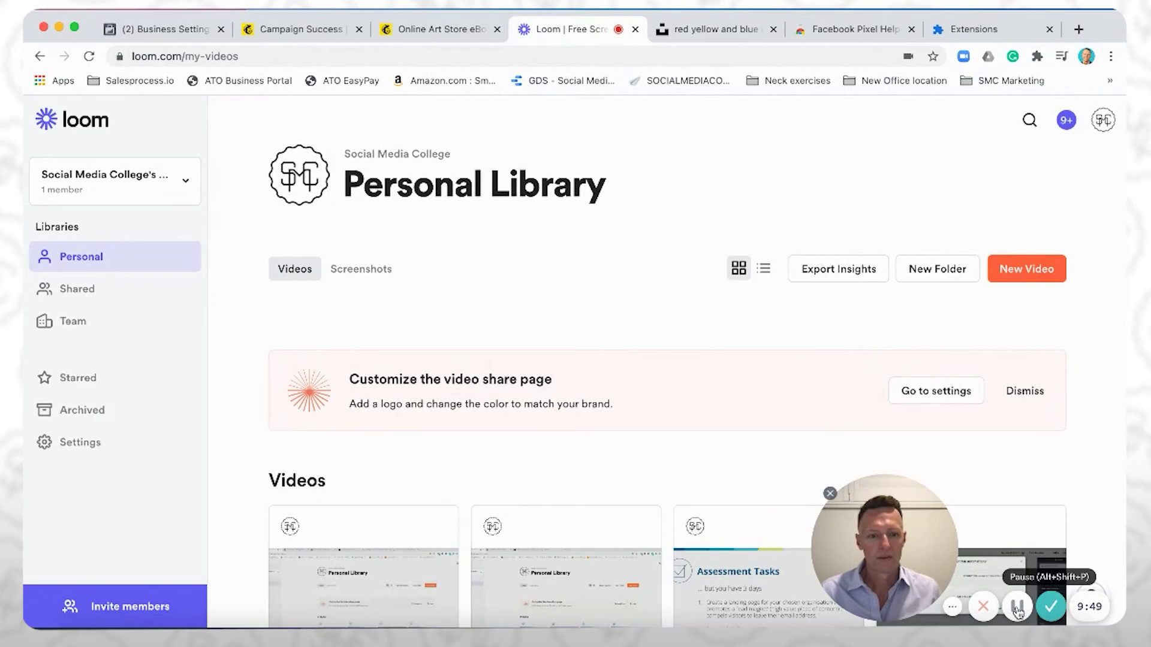
left_click(1038, 58)
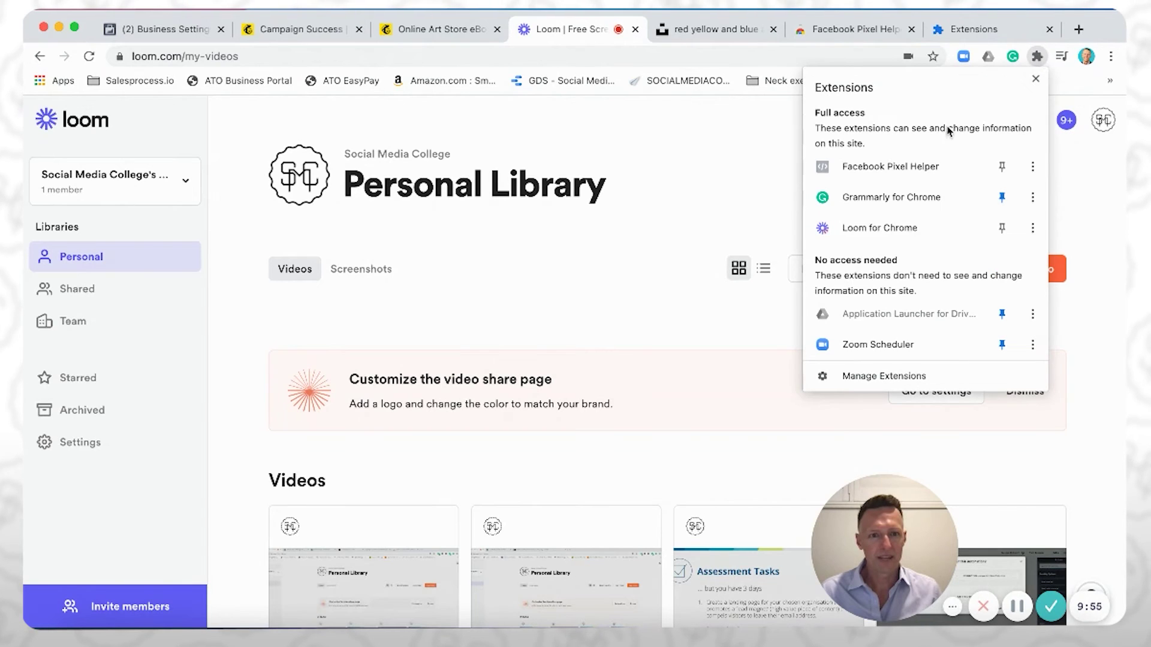
left_click(1002, 167)
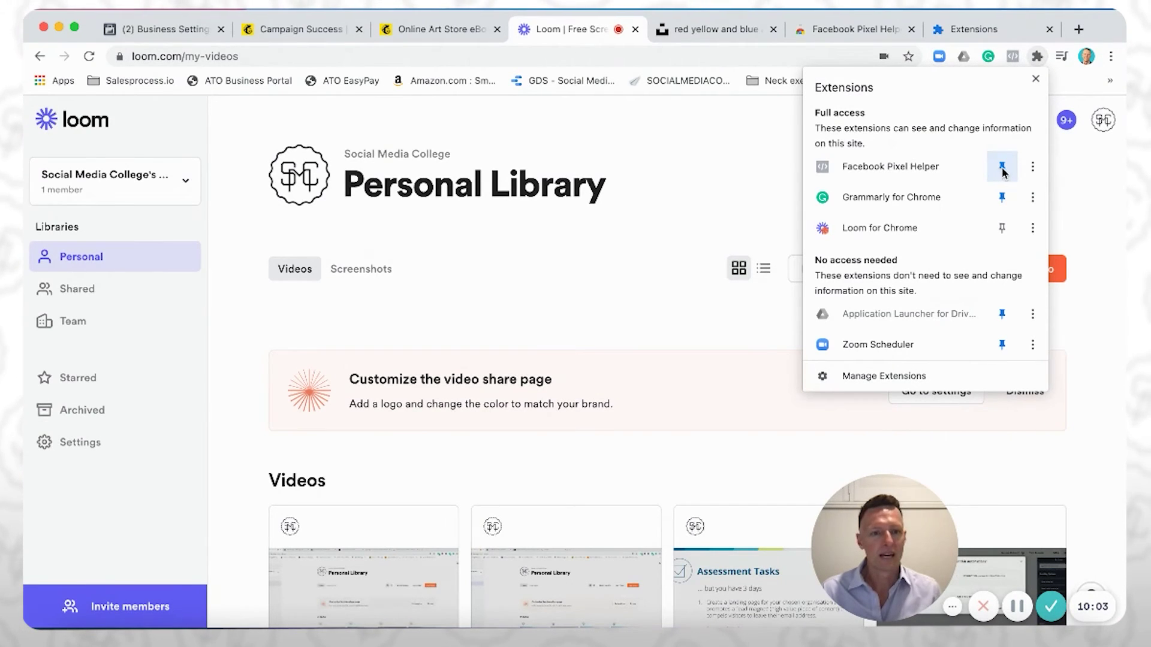
left_click(1035, 79)
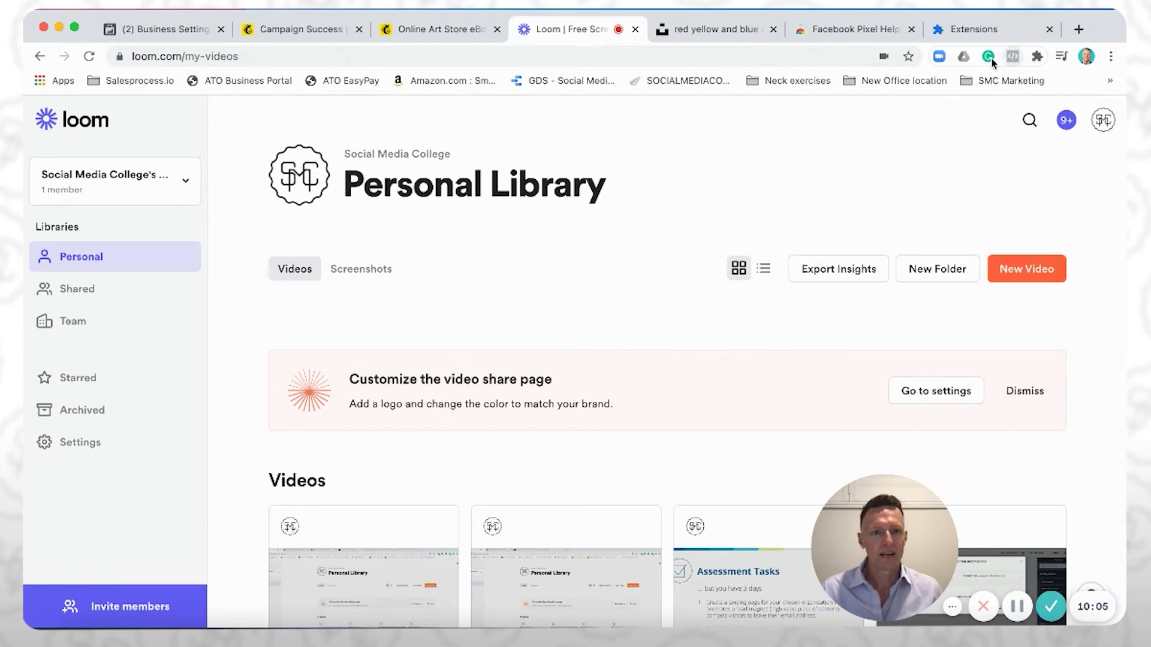
left_click(421, 36)
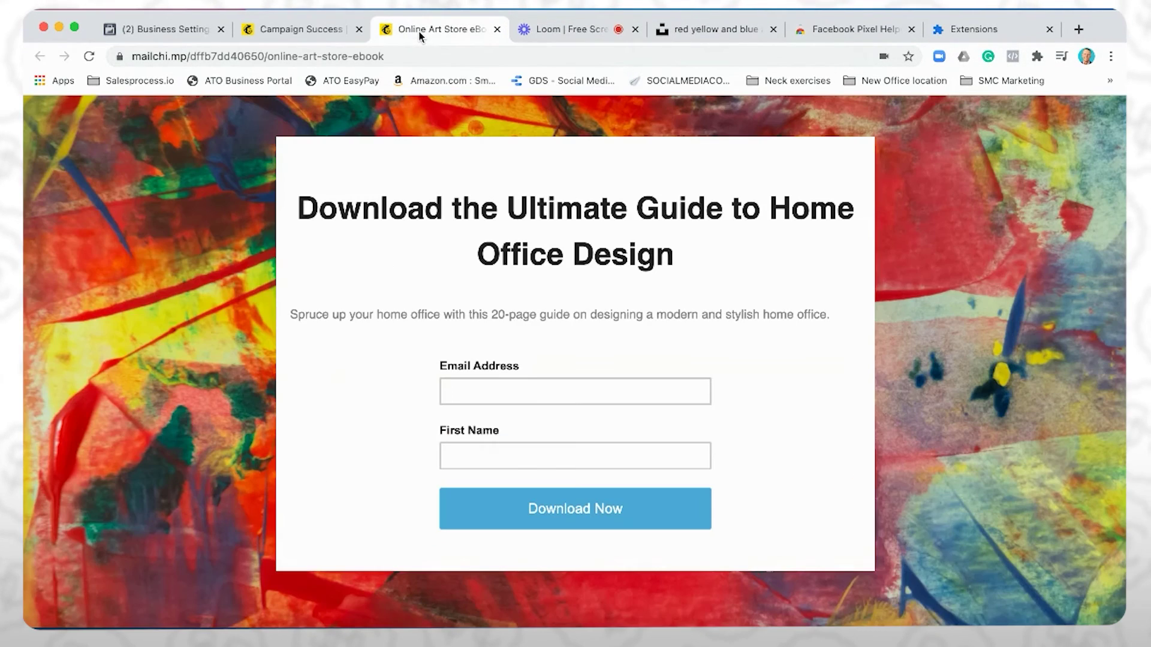
Run Pixel Helper on the live landing page, which finds no pixels, and select the page address
left_click(1013, 57)
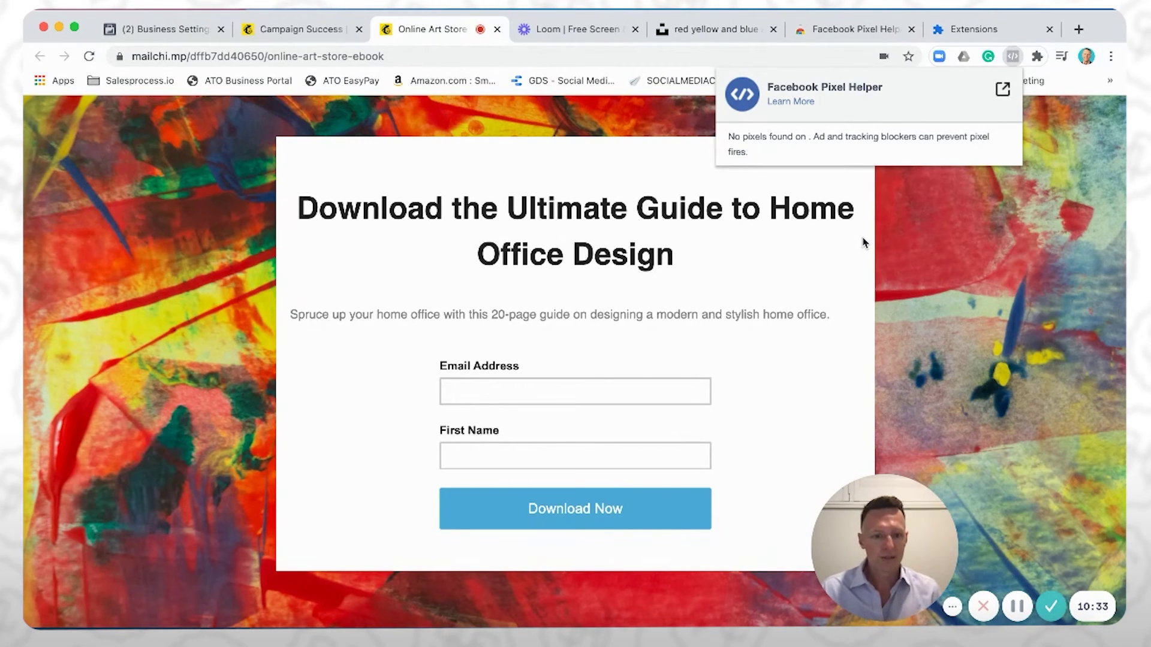
left_click(371, 56)
key("Return")
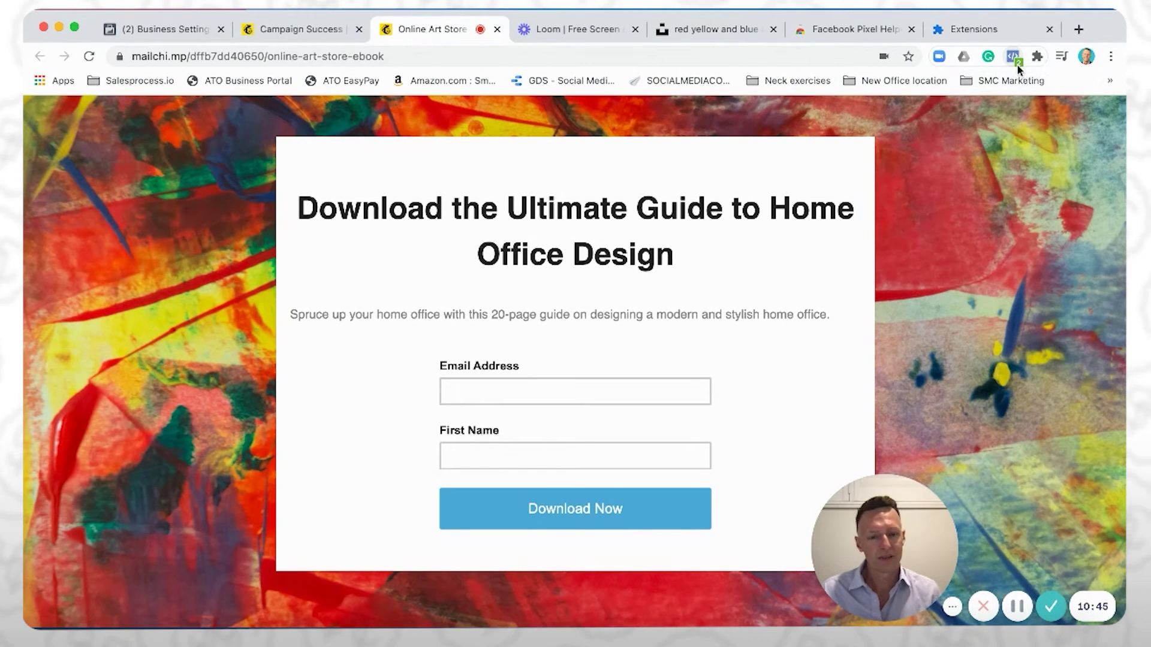
left_click(1012, 55)
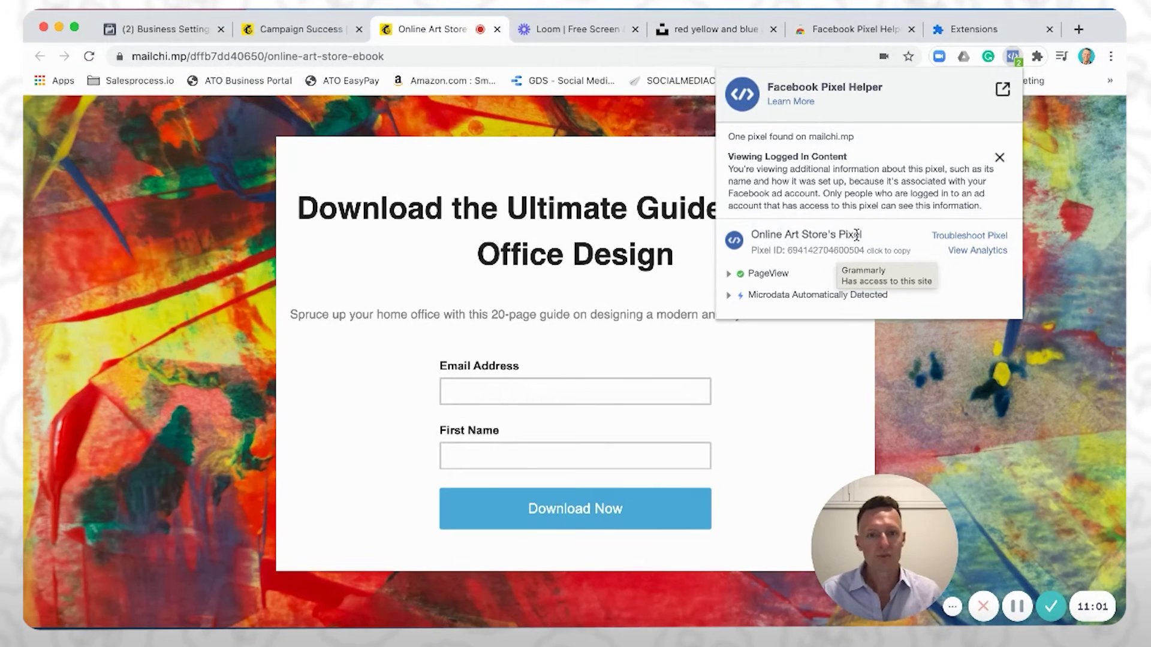
left_click(728, 276)
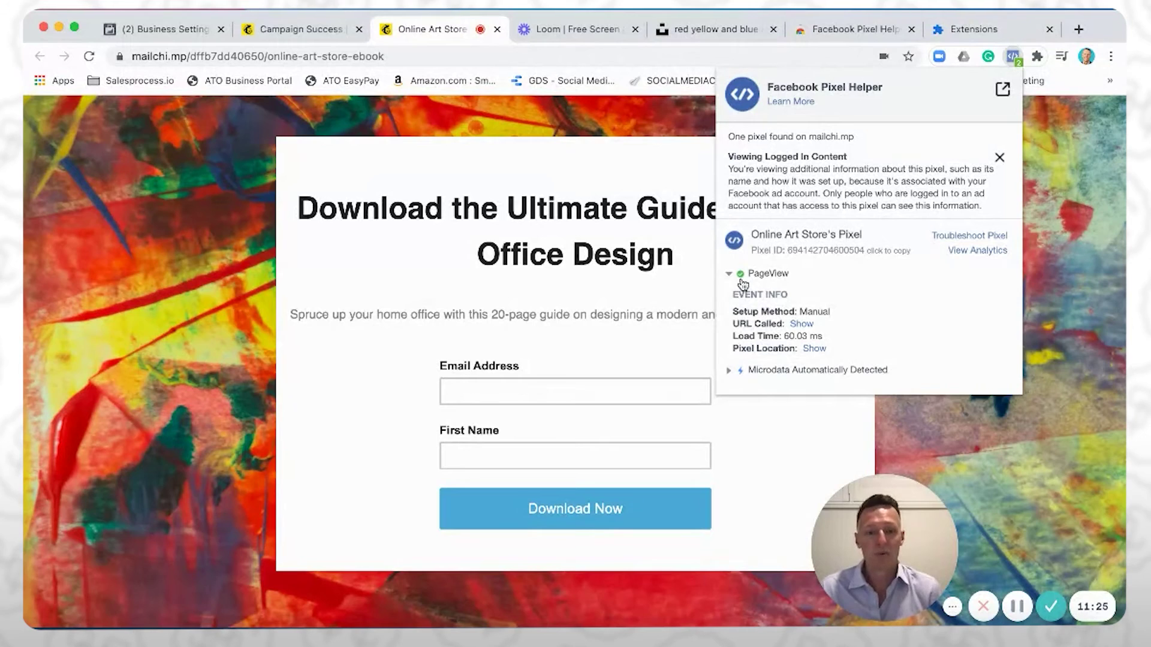
left_click(1048, 169)
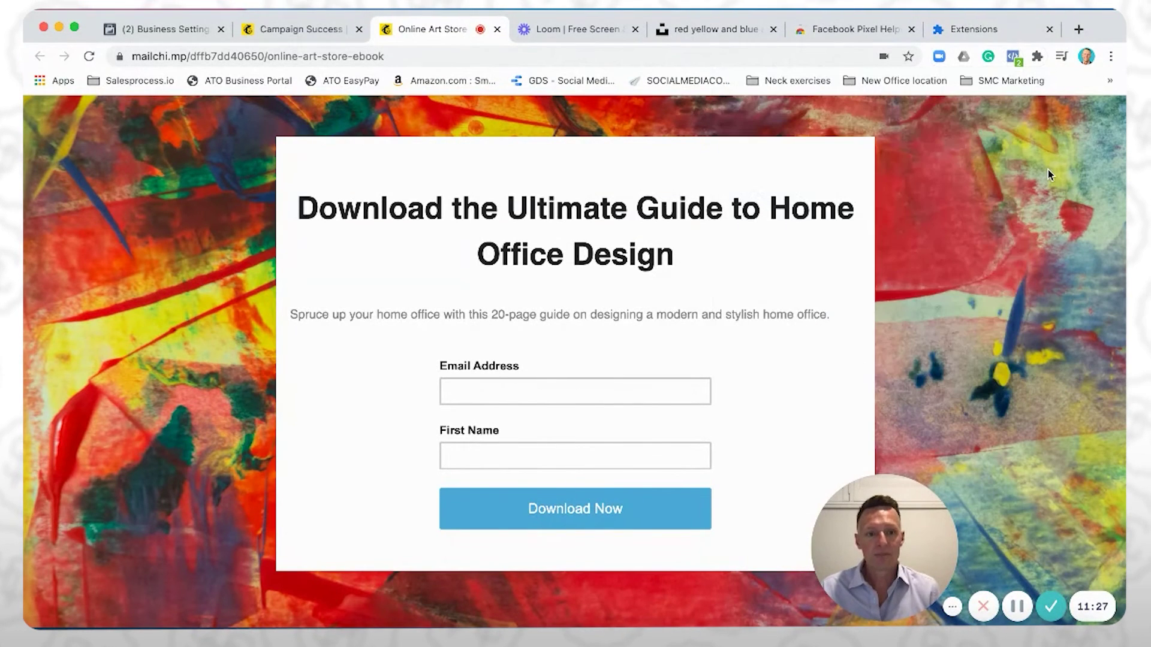